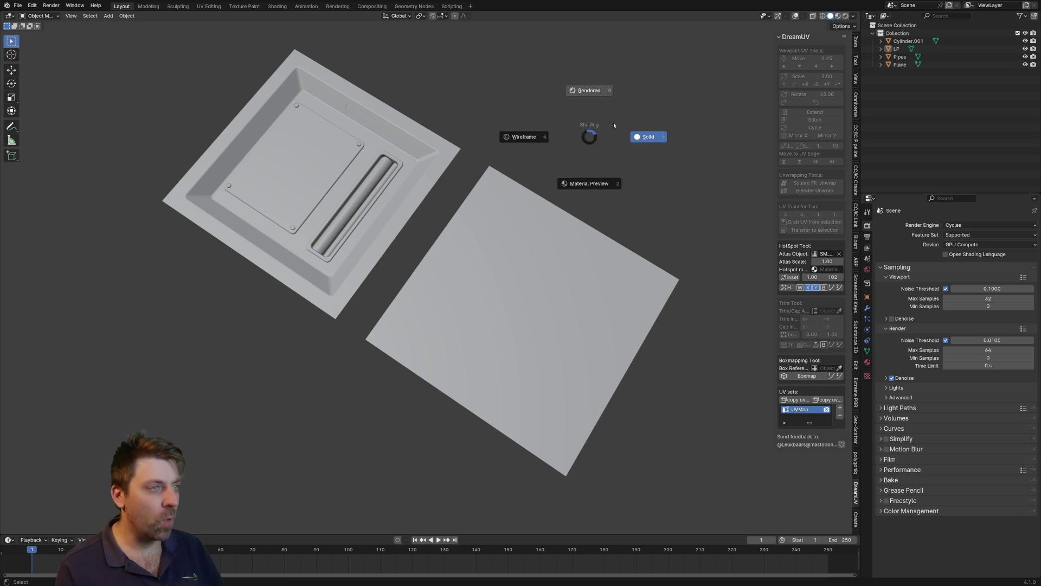
- Compare the two panels in rendered shading, then return the viewport to solid shading
click(616, 123)
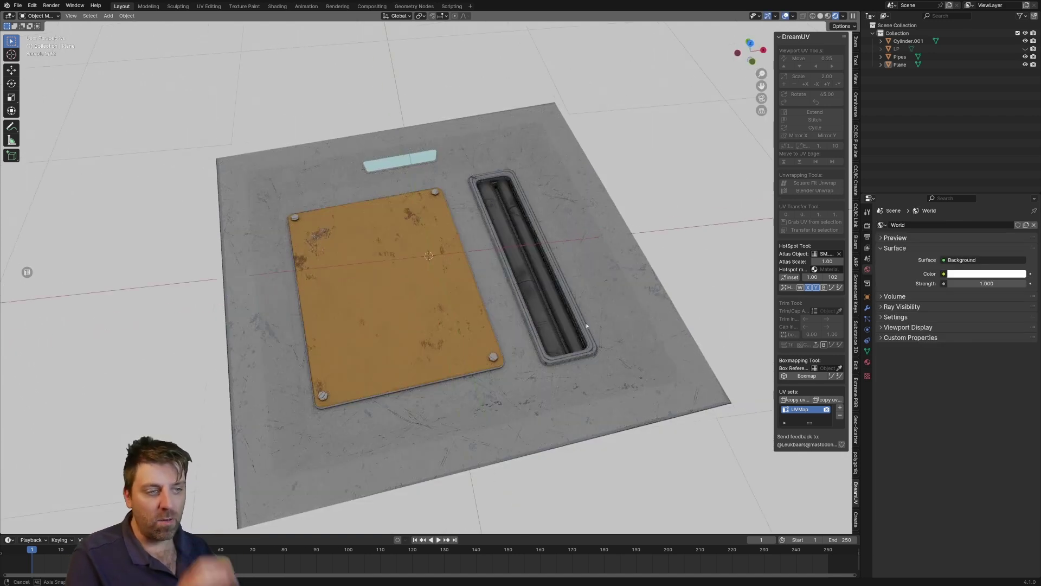
mouse_move(564, 380)
middle_down()
mouse_move(573, 269)
mouse_move(570, 304)
mouse_move(594, 329)
mouse_move(578, 332)
middle_up()
key(z)
click(613, 305)
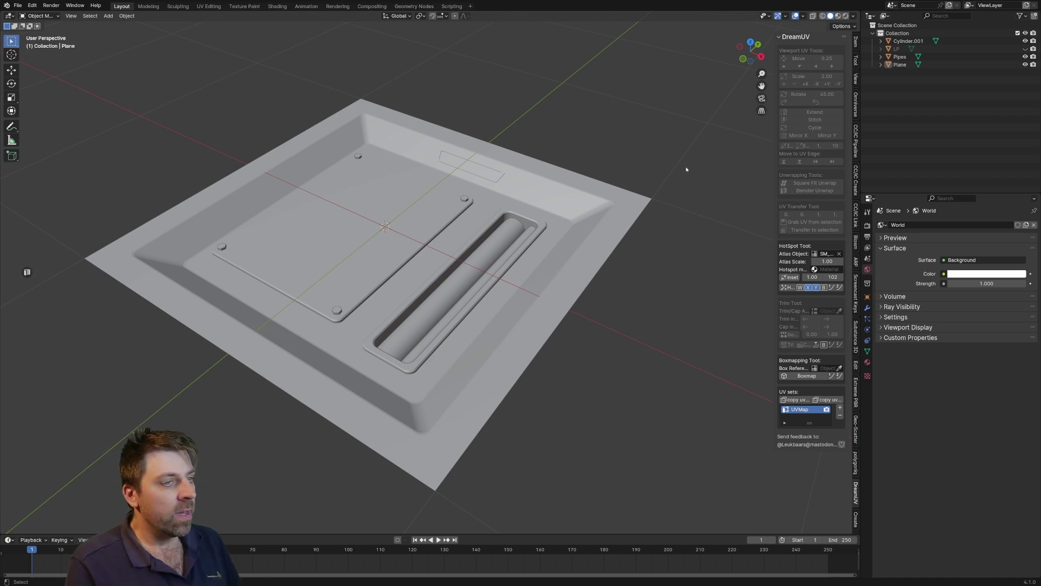
- Check the detailed panel's normals with the Face Orientation overlay
key(z)
click(716, 178)
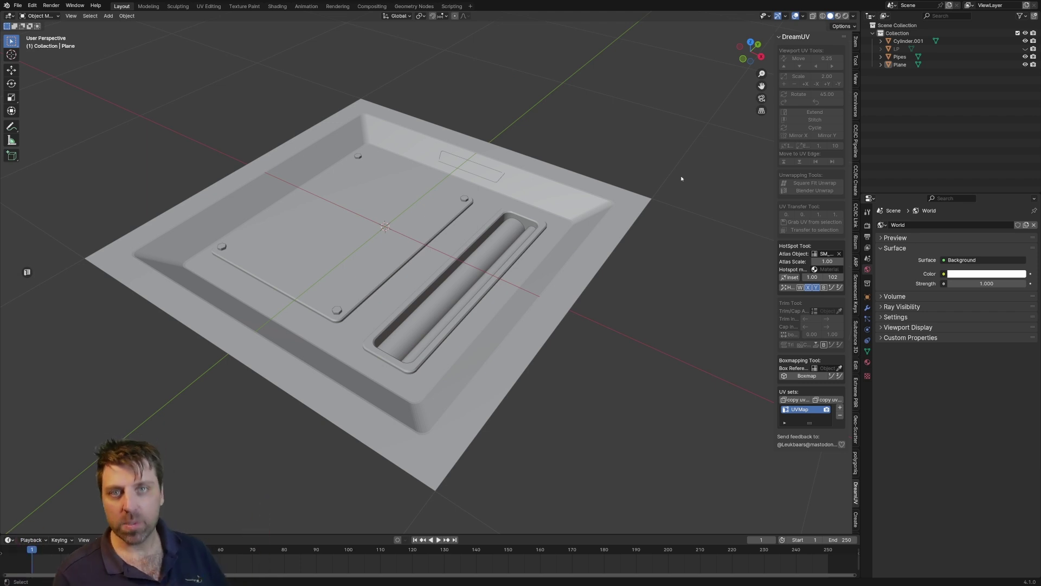
click(803, 17)
click(750, 158)
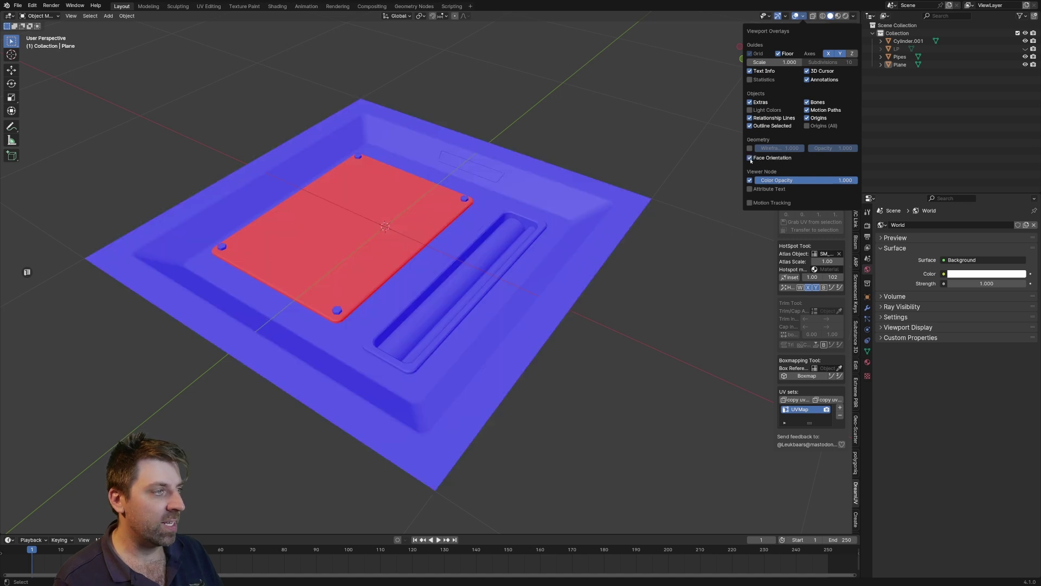
middle_drag(488, 260, 531, 250)
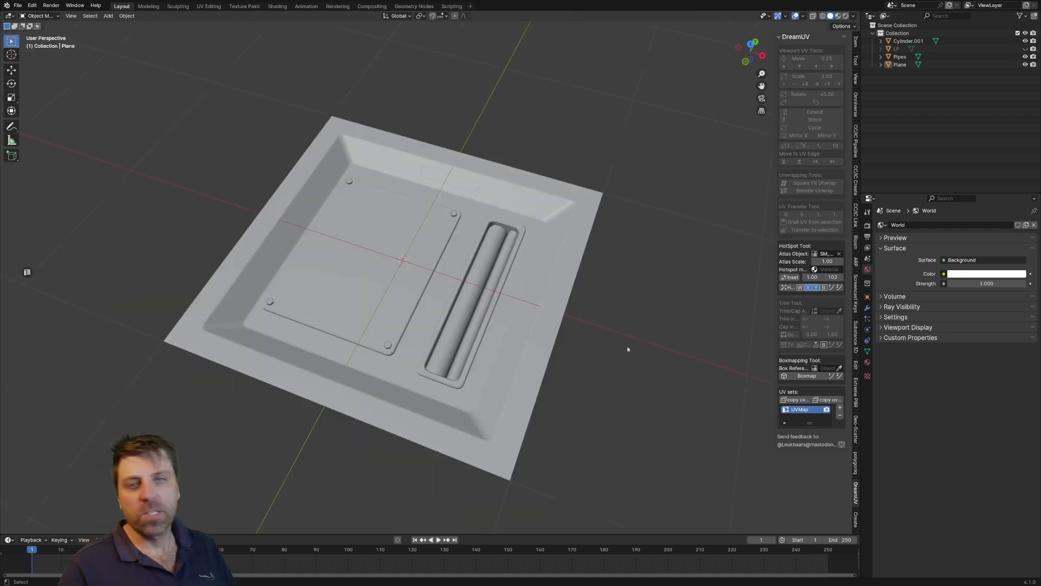
- Identify the separate high-poly parts by selecting the panel plane, the corner bolts and the pipes in turn
click(480, 290)
click(433, 278)
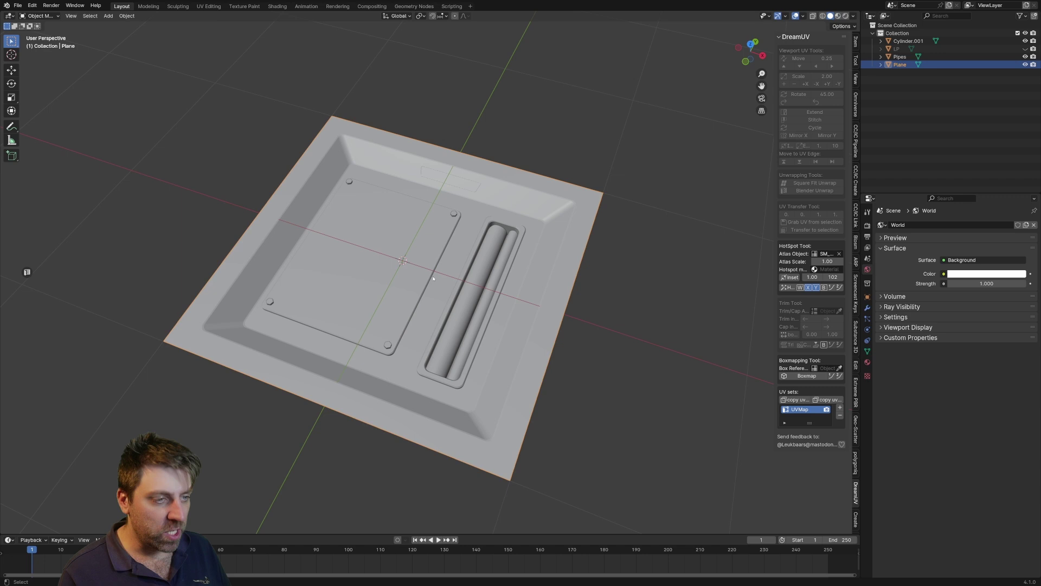
click(454, 214)
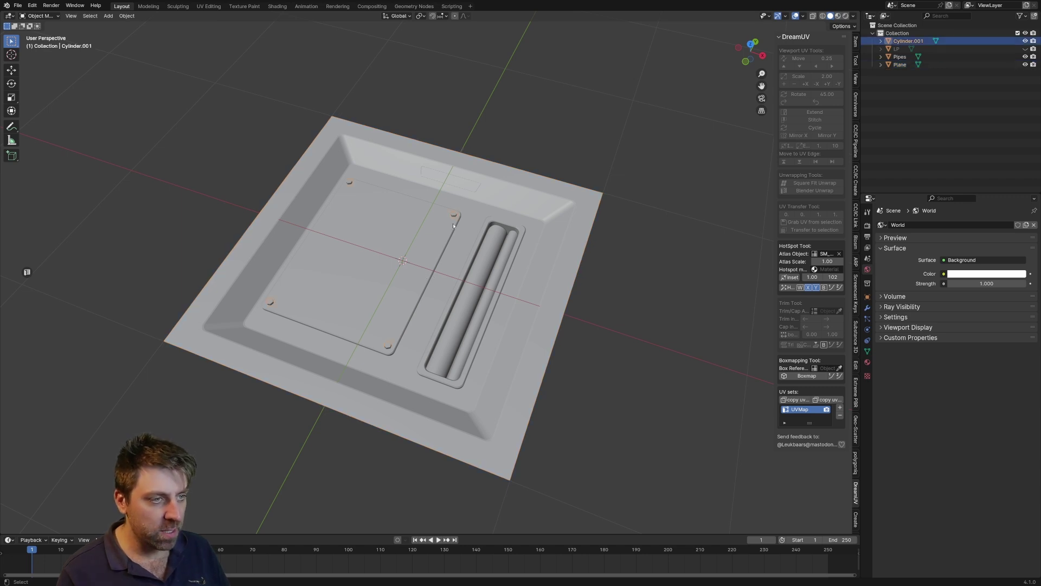
click(450, 231)
shift+click(496, 253)
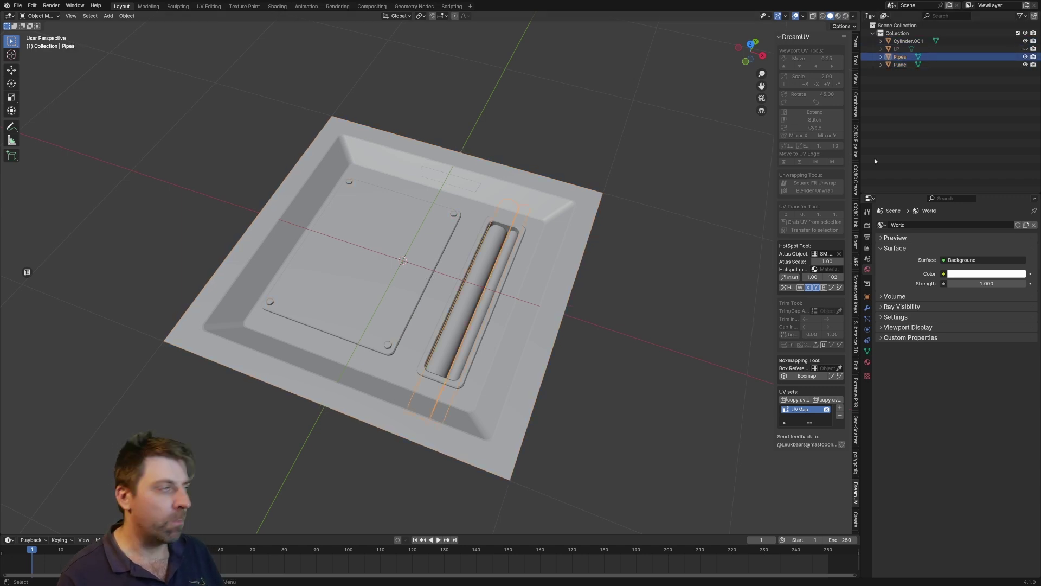
- Unhide the LP plane and check from the right side how it lines up with the high-poly parts
click(1025, 48)
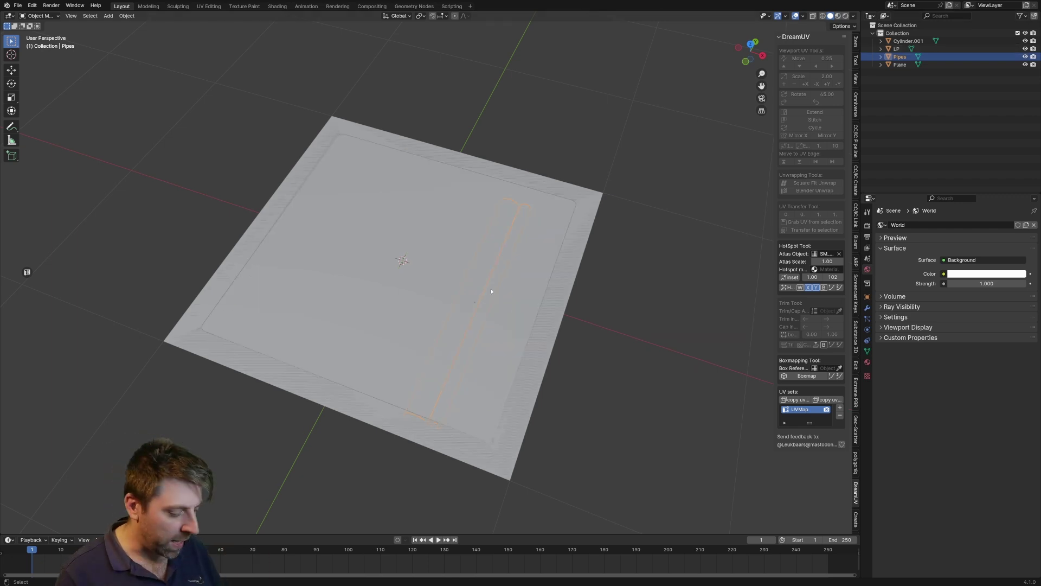
key(KP_3)
key(KP_Decimal)
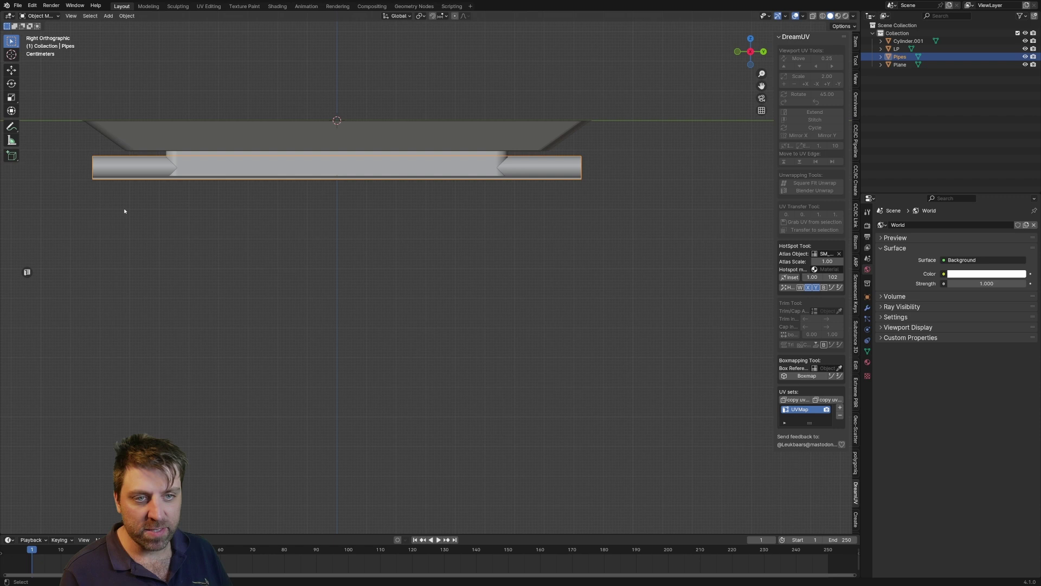
shift+middle_drag(125, 211, 161, 245)
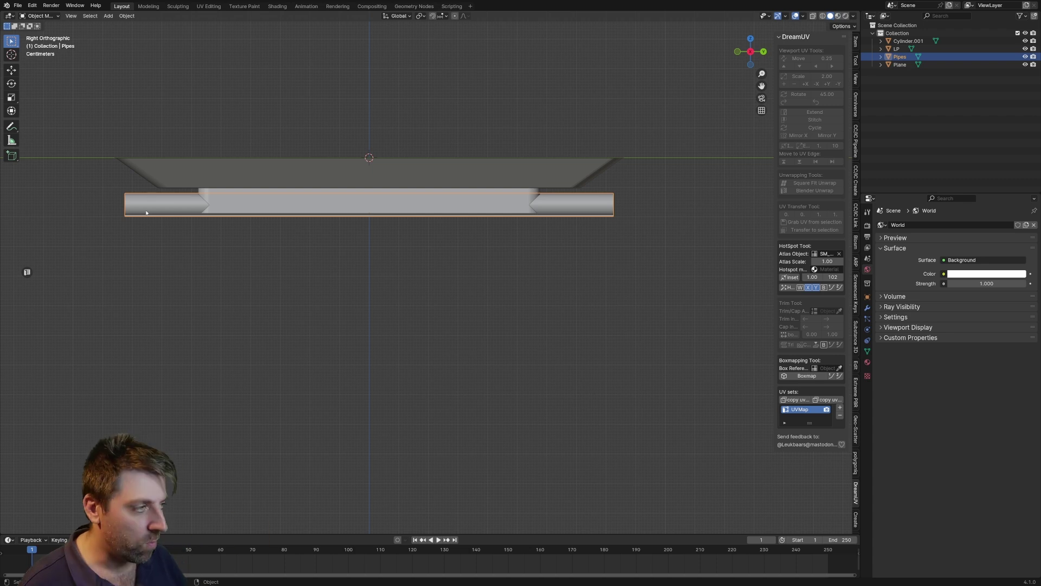
middle_drag(147, 212, 199, 243)
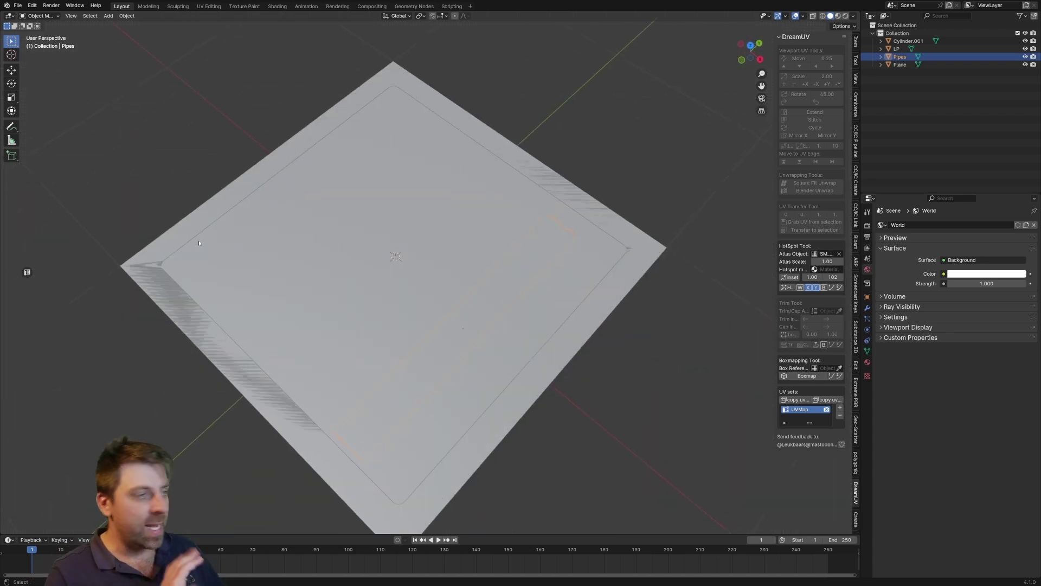
- Review the materials assigned to the Plane, Pipes and Cylinder.001 objects
click(867, 226)
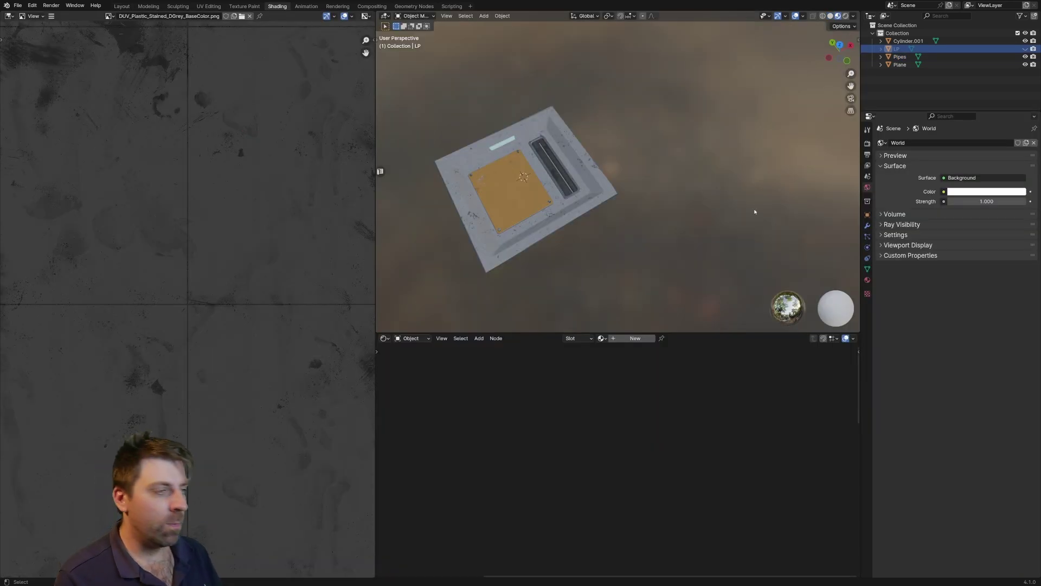
click(867, 279)
click(495, 197)
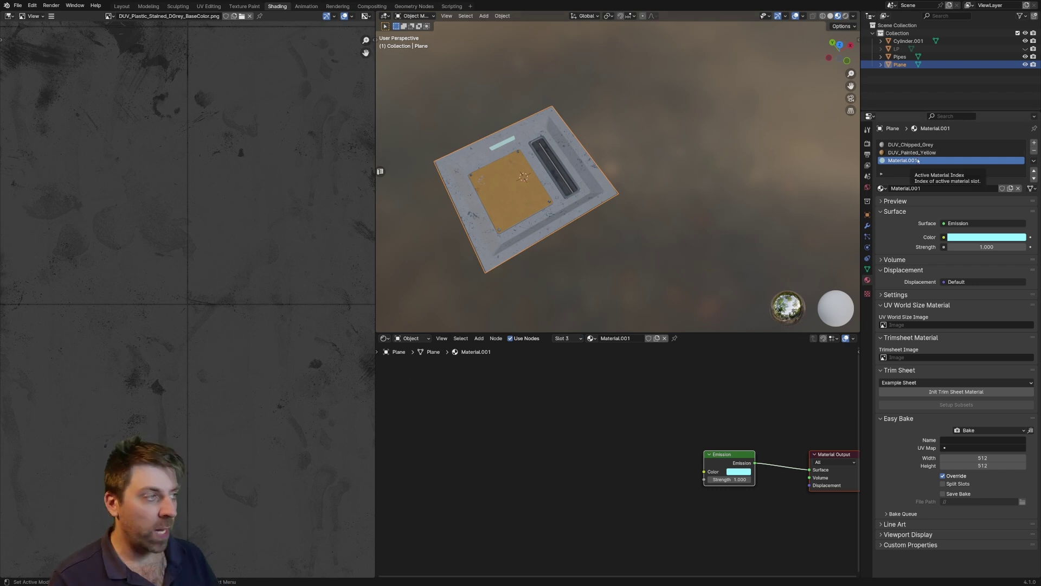
click(563, 172)
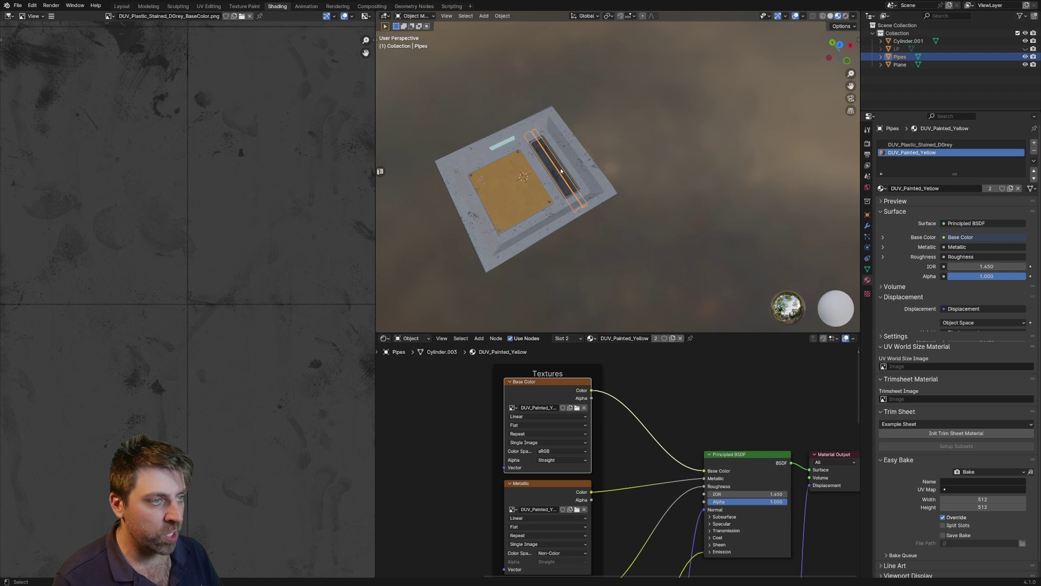
click(539, 189)
click(551, 202)
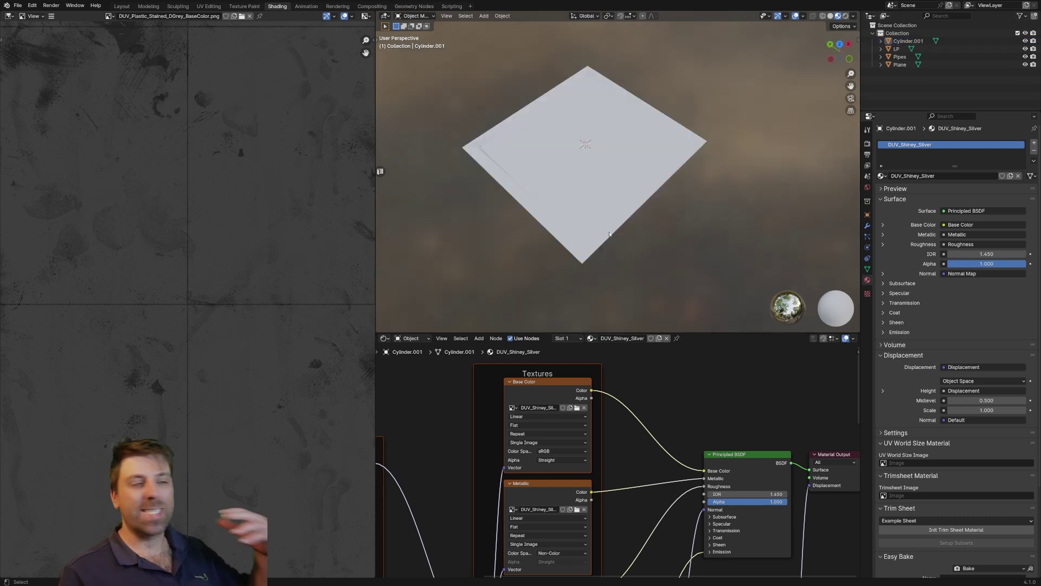
- Select all objects with LP as the active one and expand the render Bake settings
key(a)
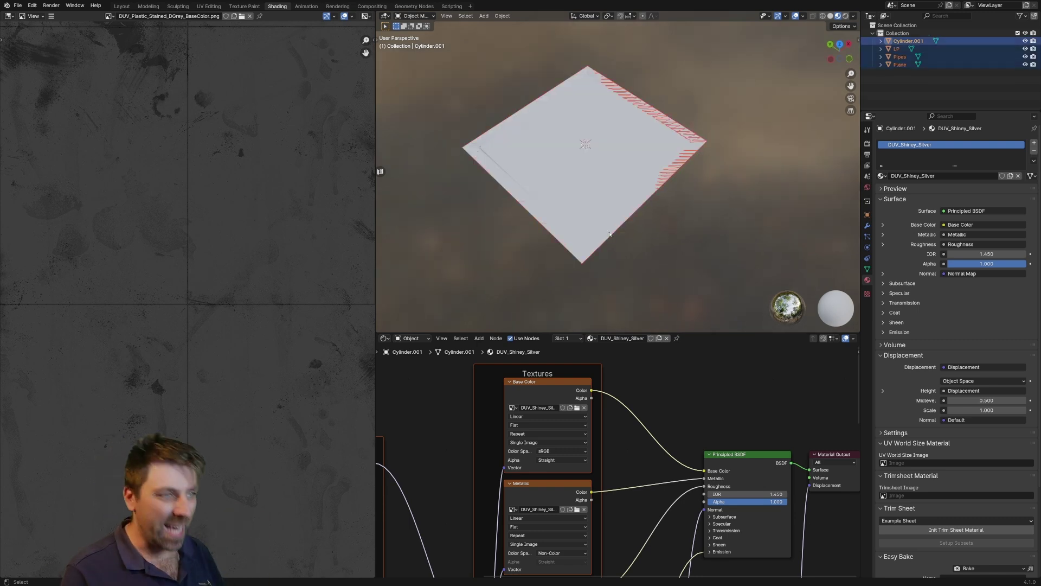
ctrl+click(896, 49)
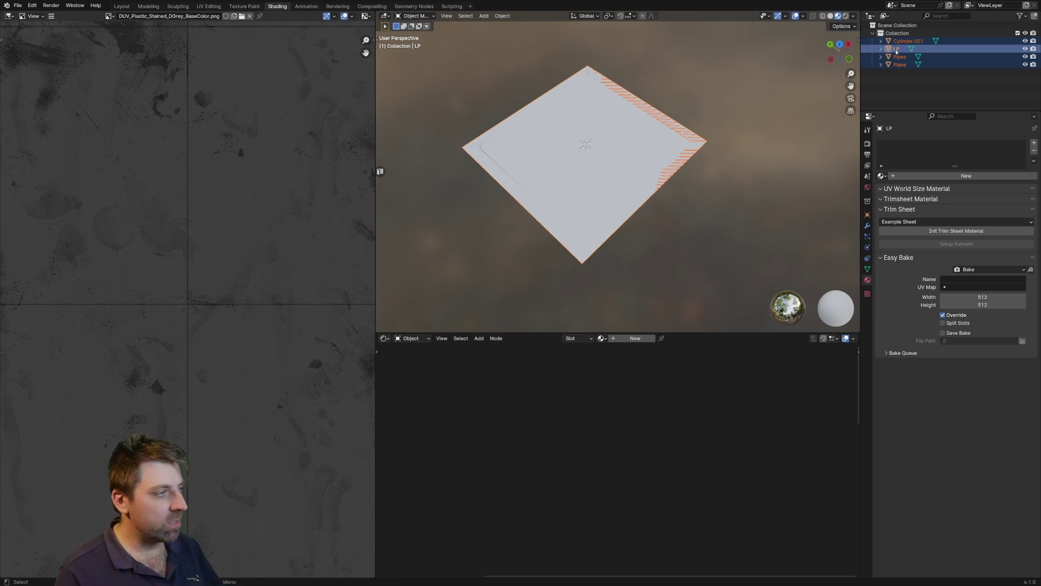
click(867, 144)
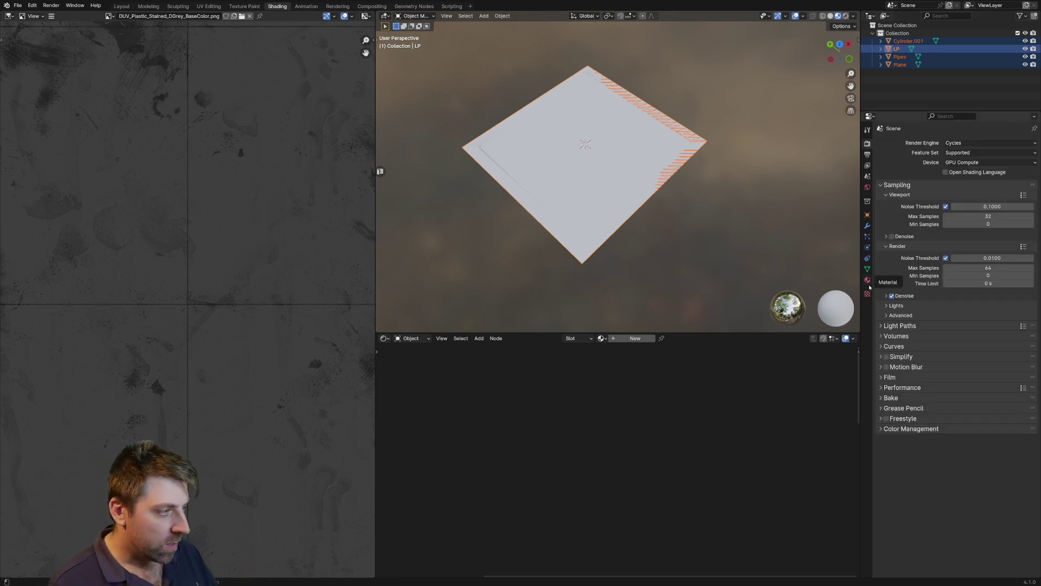
click(900, 397)
scroll(944, 396, down, 2)
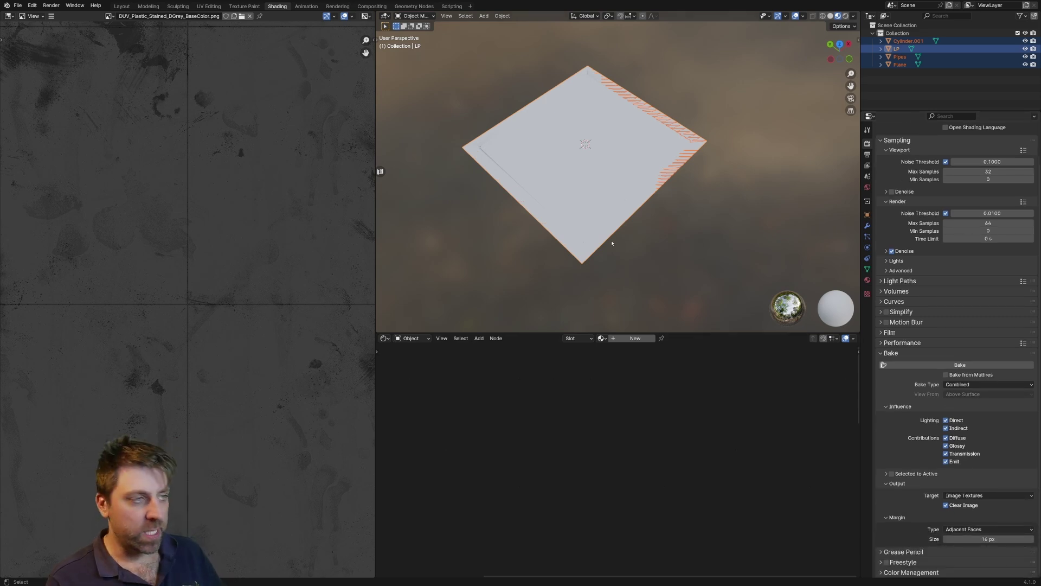
- Create a new material for the LP plane and add an Image Texture node beside the Principled BSDF
click(635, 338)
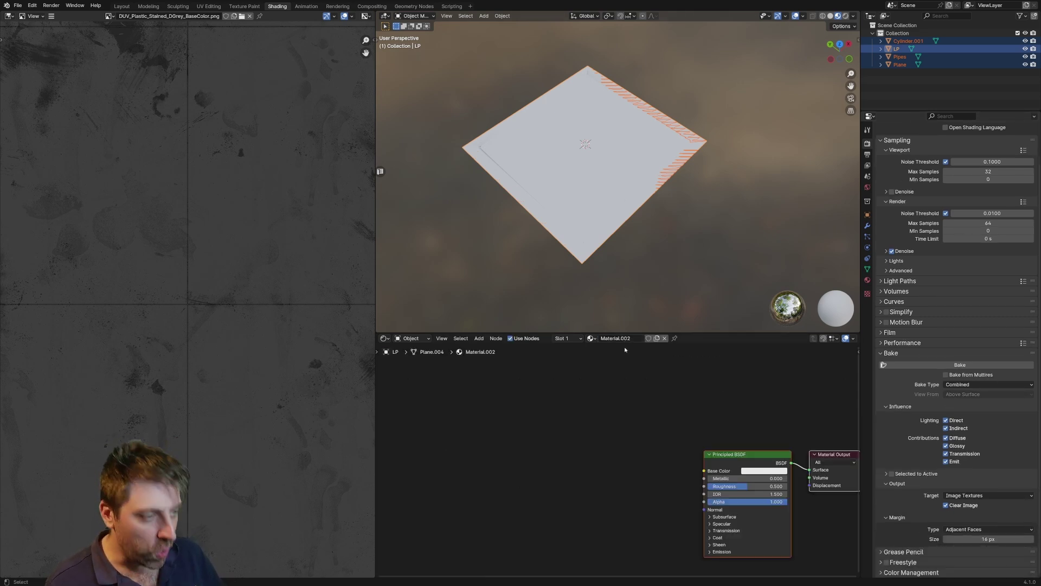
key(shift+a)
click(526, 396)
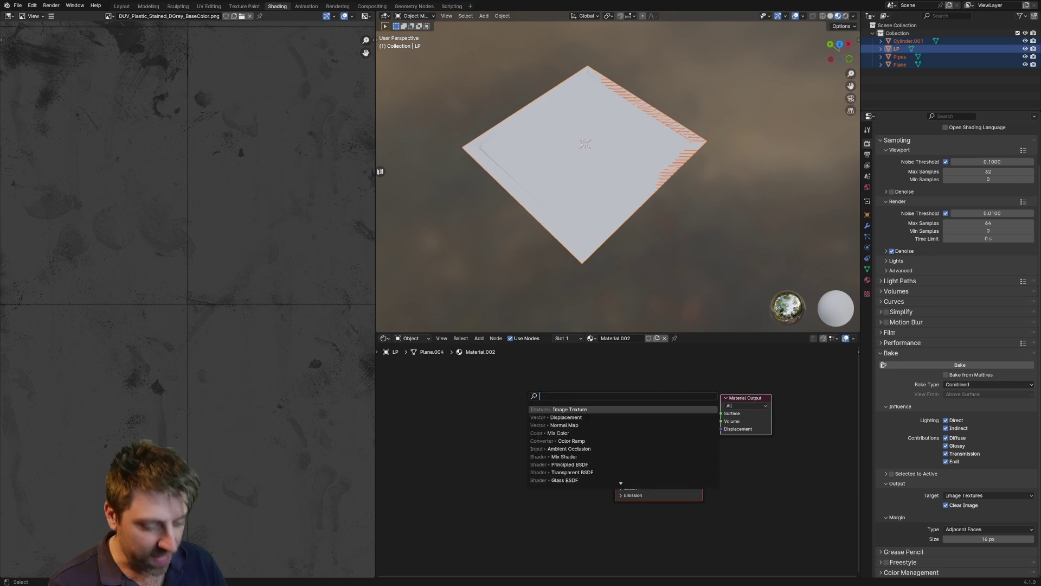
text(image)
key(Return)
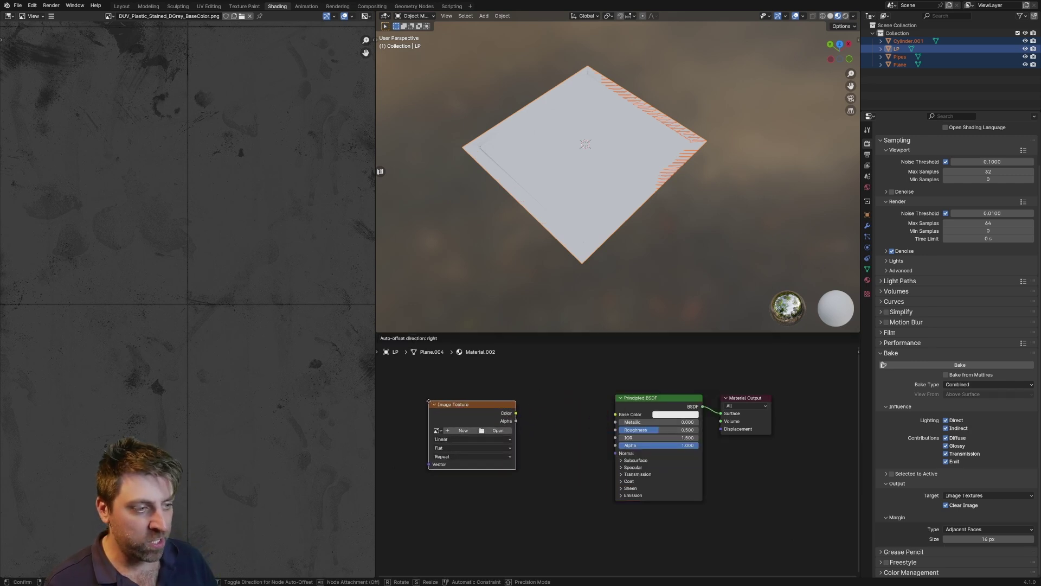
click(429, 398)
- Create a 2048 × 2048 px image named Bake_D in the Image Texture node and connect its Color output to Base Color
click(463, 424)
click(491, 424)
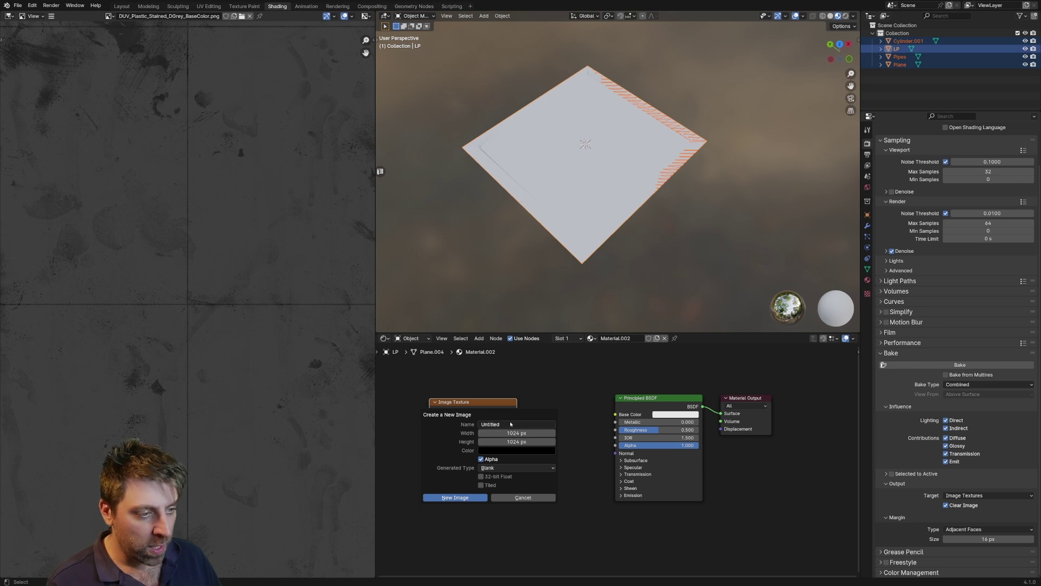
text(Bake_)
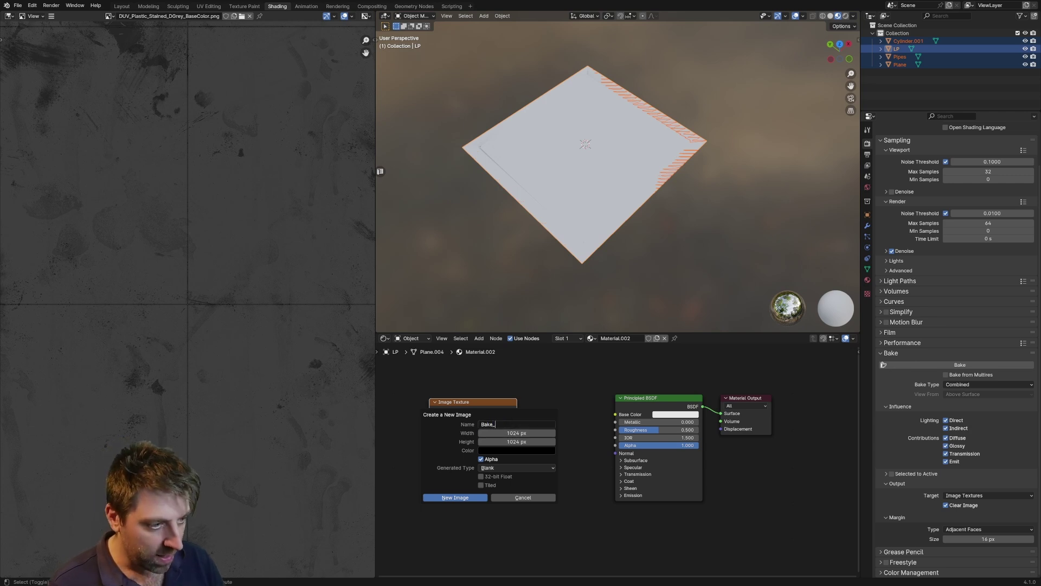
text(D)
key(Return)
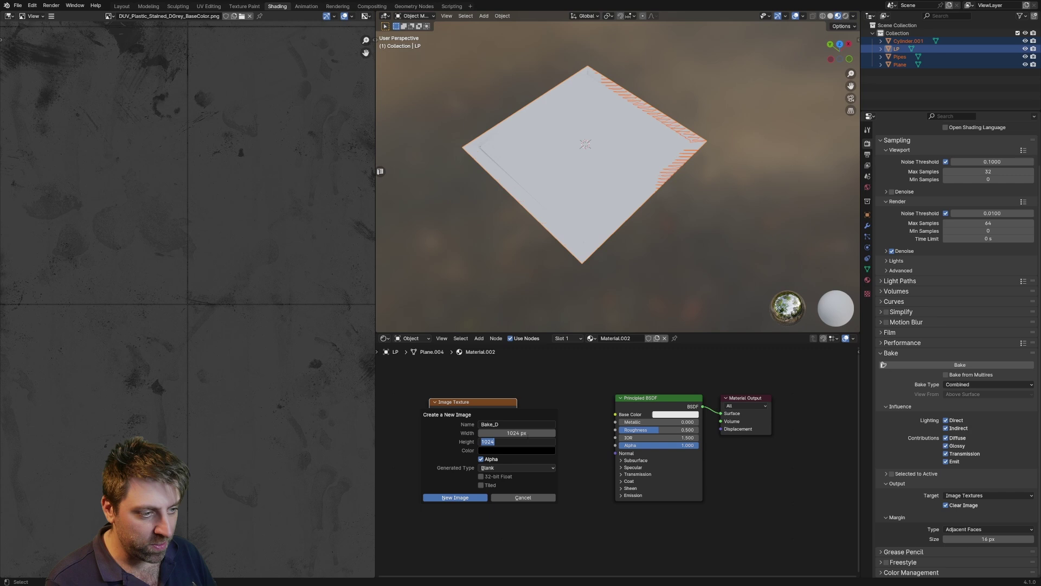
click(533, 432)
text(2048)
key(Tab)
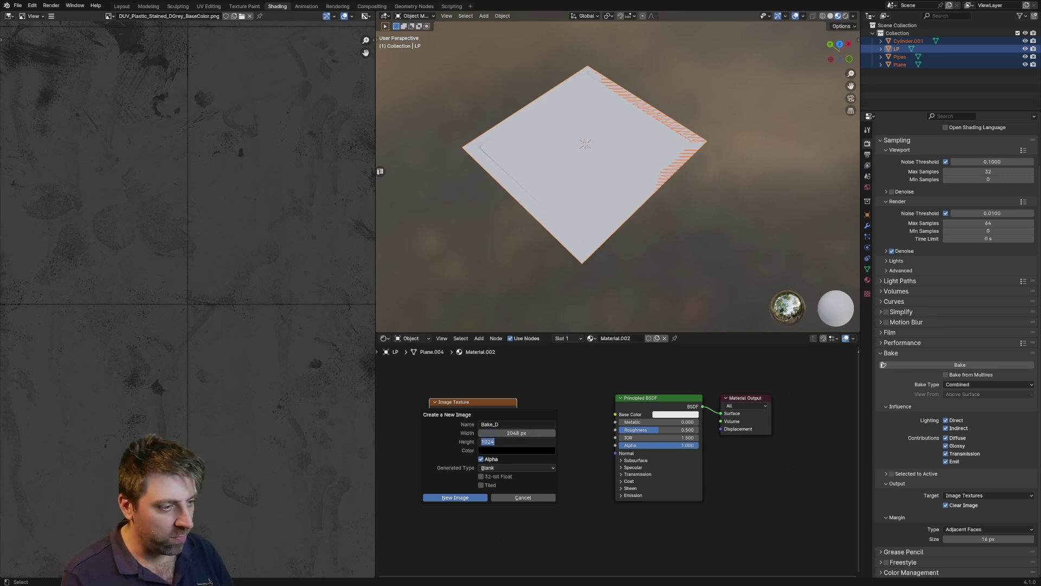
text(2048)
key(Return)
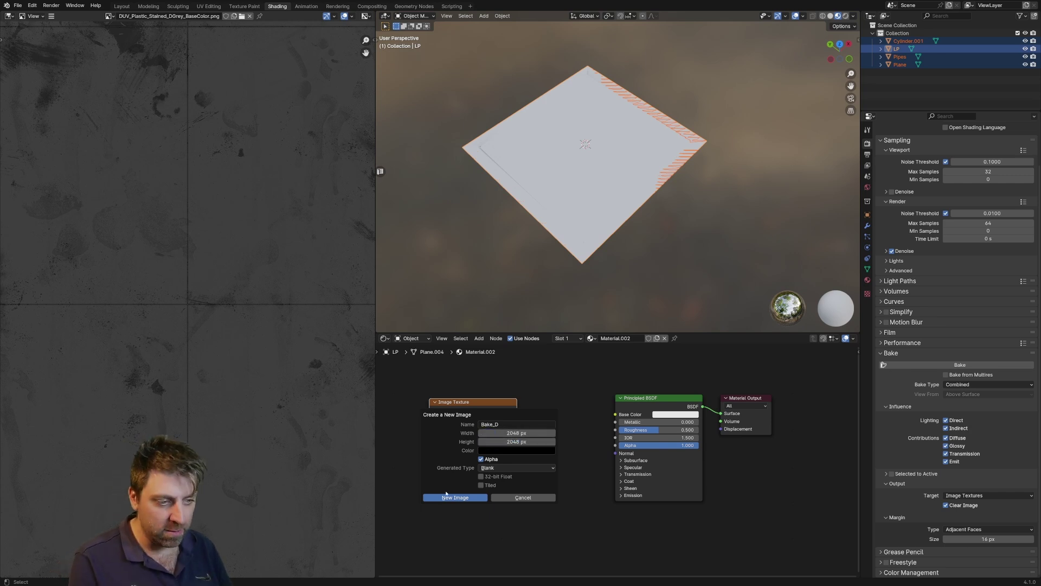
click(445, 497)
drag(516, 411, 615, 415)
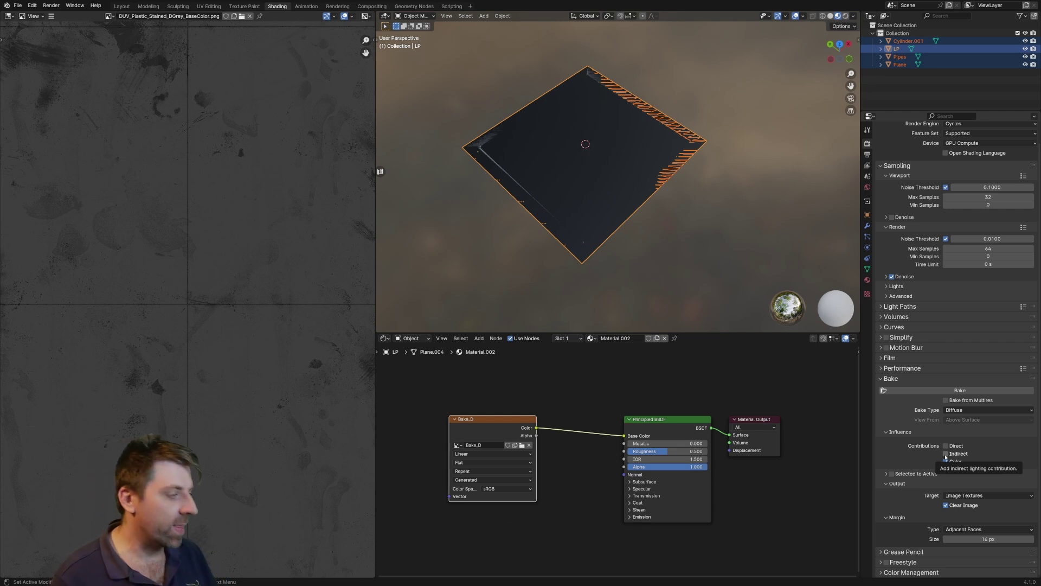
- Enable Selected to Active baking and set the extrusion to 0.02 m
click(885, 474)
click(892, 473)
scroll(970, 477, down, 2)
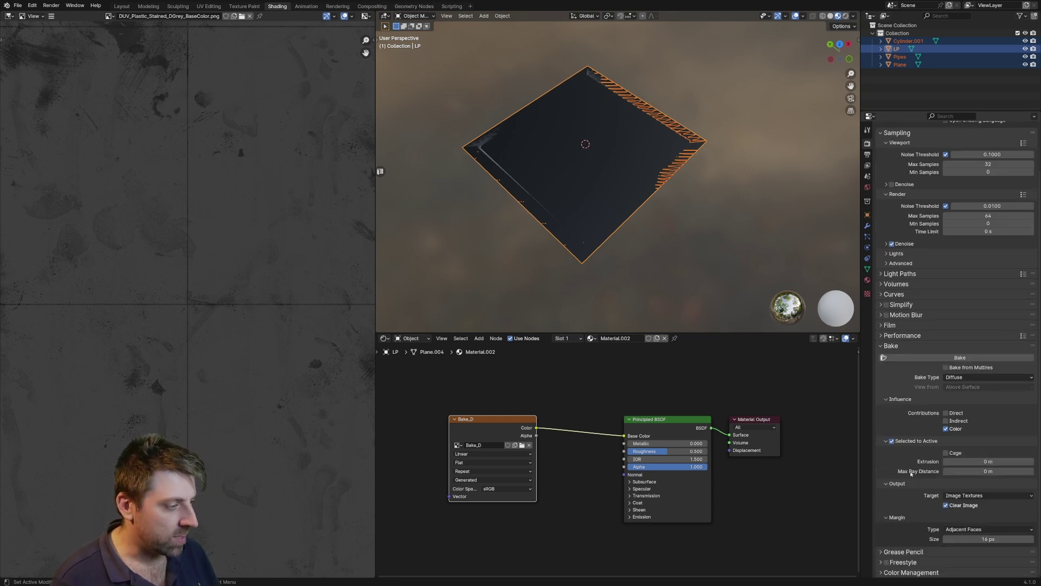
click(983, 462)
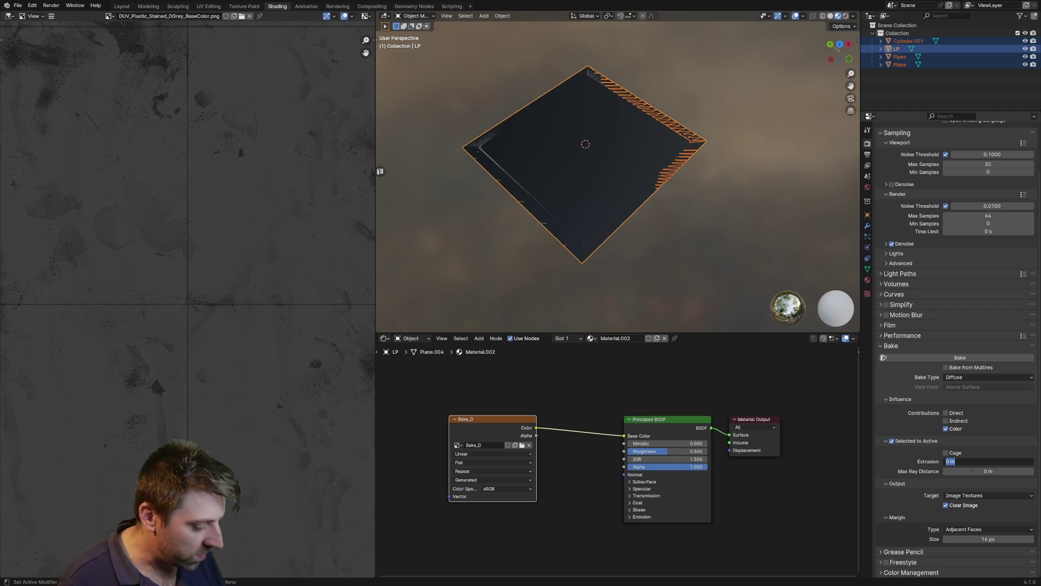
text(0.02)
key(Return)
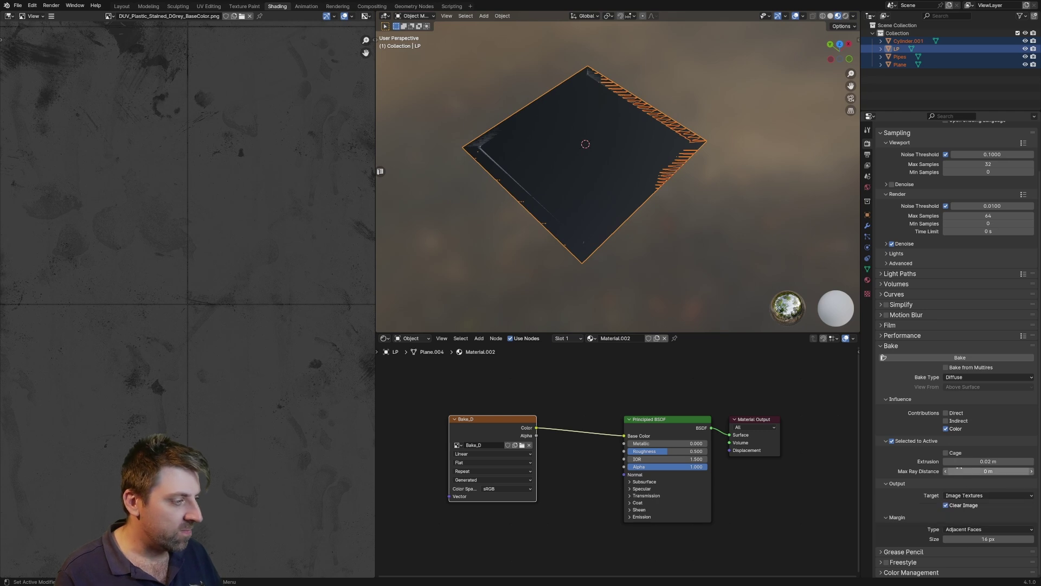
- Bake the diffuse color of the high-poly parts to the Bake_D image and inspect the baked map
click(921, 359)
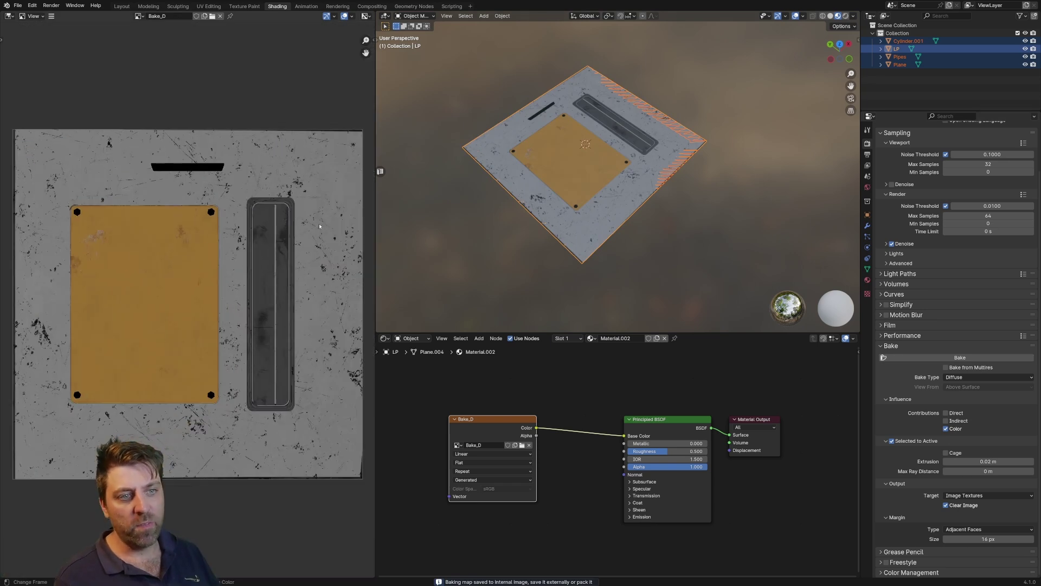
middle_drag(190, 295, 201, 290)
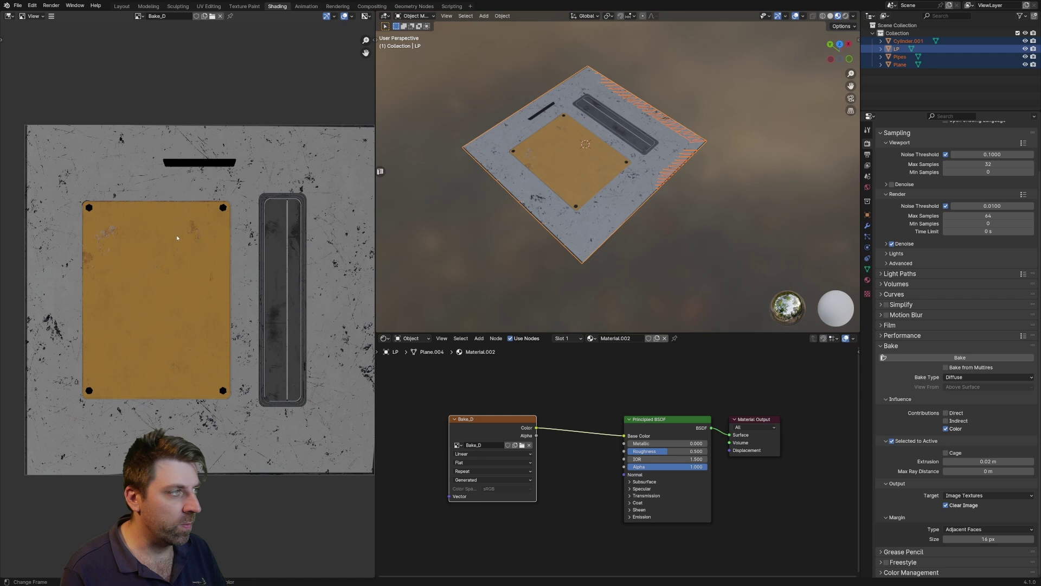
middle_drag(476, 471, 466, 426)
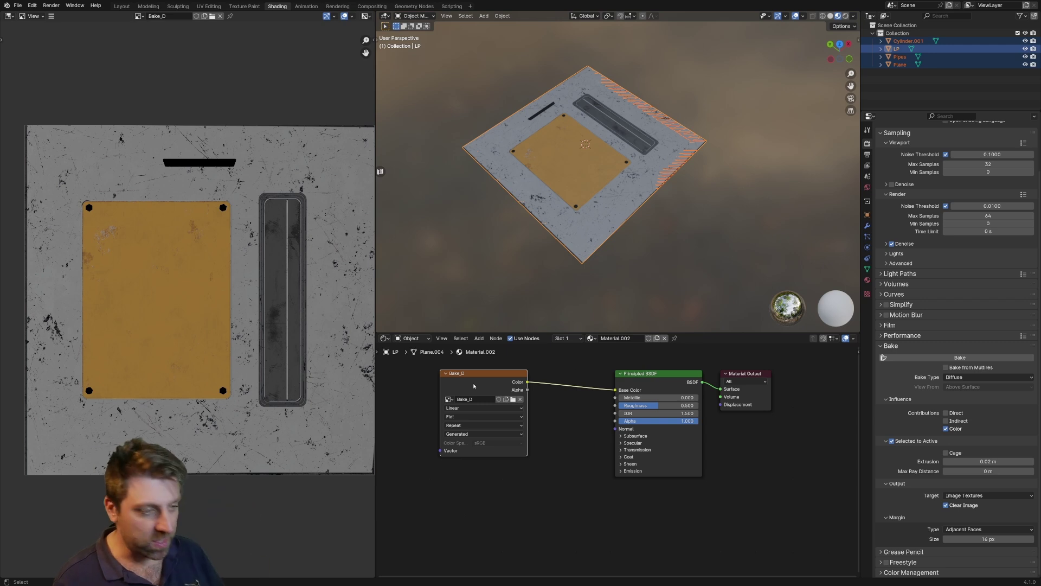
- Add a second Image Texture node below the Bake_D node in the LP plane's material
click(465, 491)
key(shift+a)
click(466, 488)
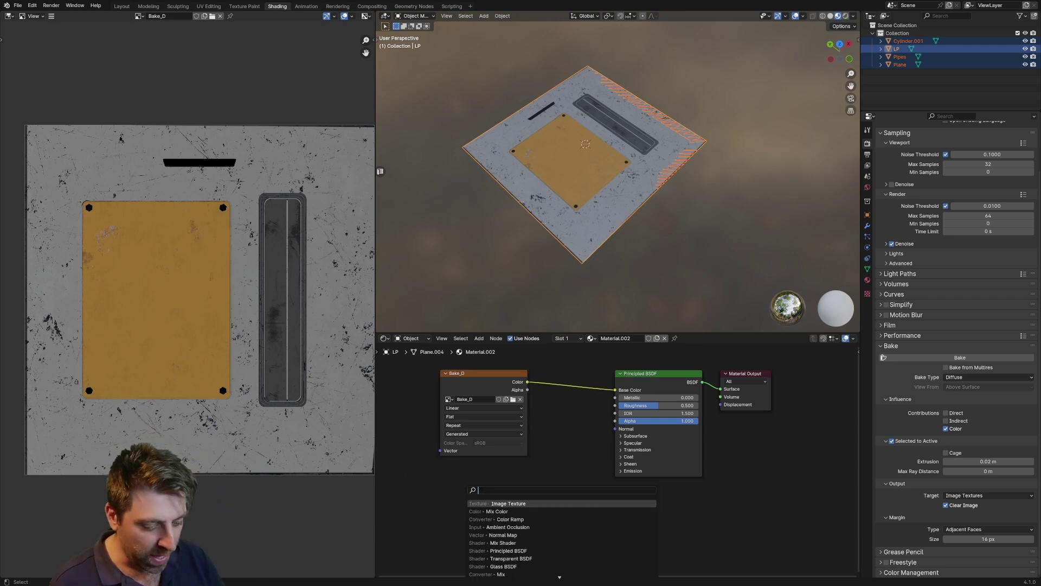
text(im)
key(Return)
click(452, 482)
middle_drag(462, 504, 442, 486)
- Create a 2048 × 2048 px image named Bake_N in the new Image Texture node
scroll(444, 490, up, 1)
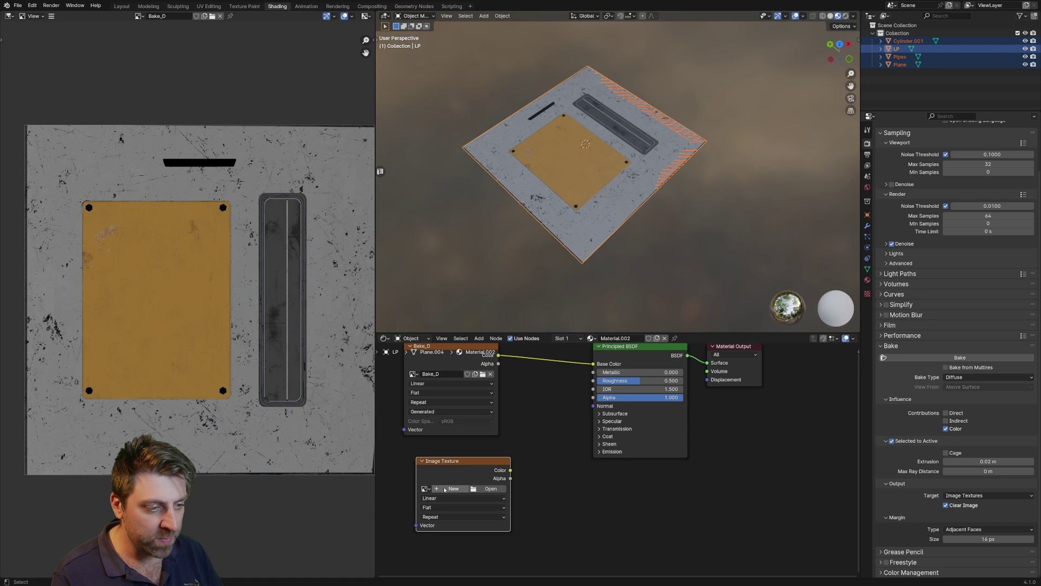
click(450, 489)
text(Bake_N)
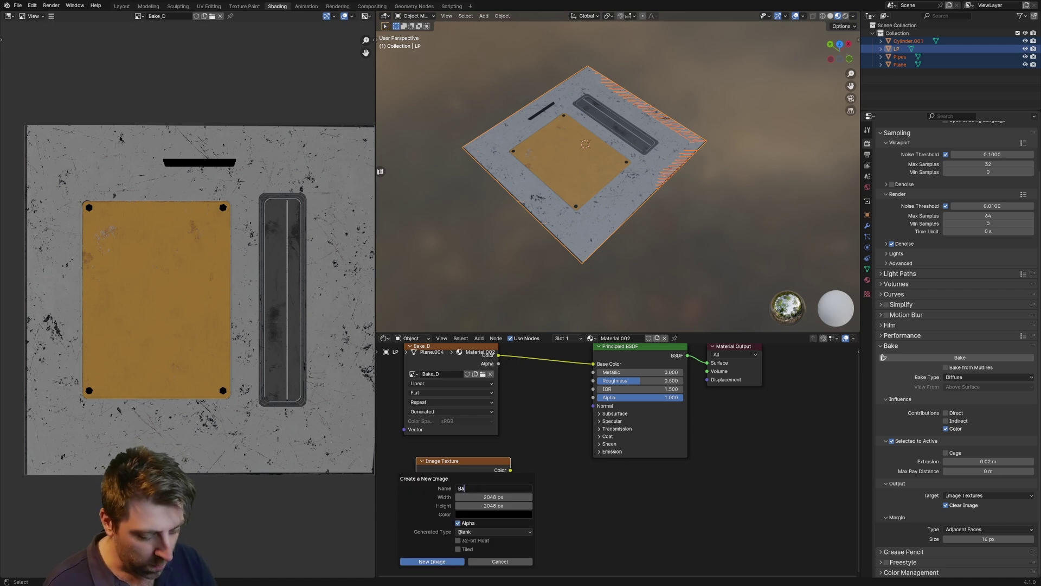
click(426, 563)
- Add a Normal Map node fed by Bake_N's Color output and connect its Normal output to the Principled BSDF's Normal input
middle_drag(569, 472, 646, 429)
scroll(646, 428, down, 1)
drag(557, 424, 603, 442)
text(normal)
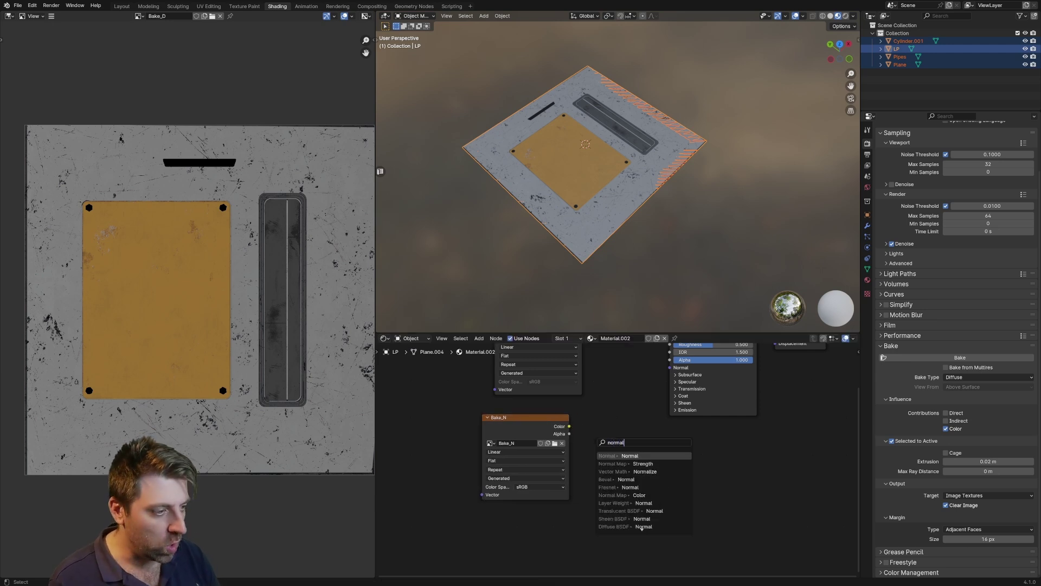
text( map)
key(Down)
key(Return)
click(598, 442)
middle_drag(598, 442, 571, 460)
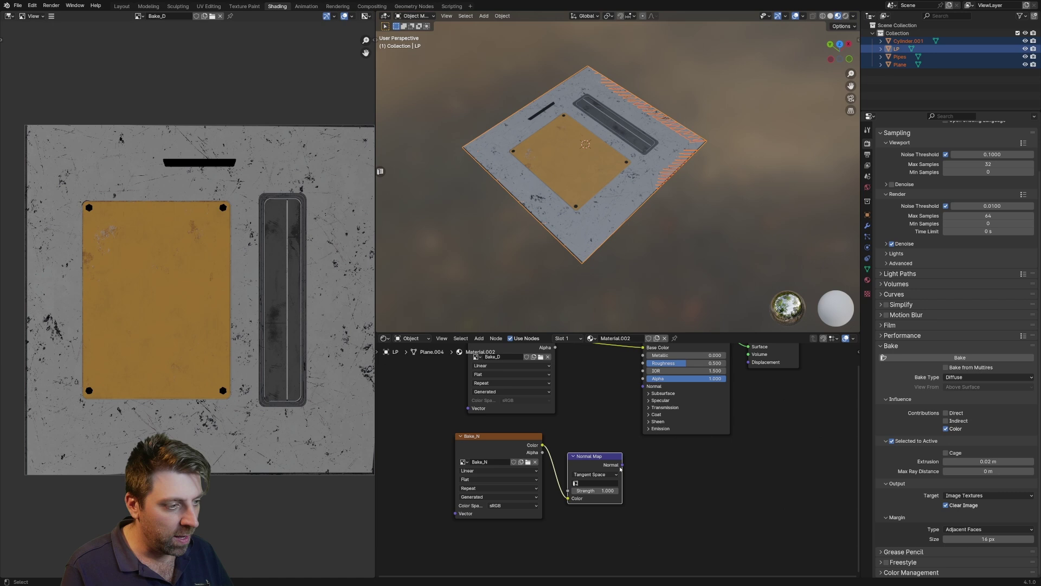
drag(622, 464, 641, 386)
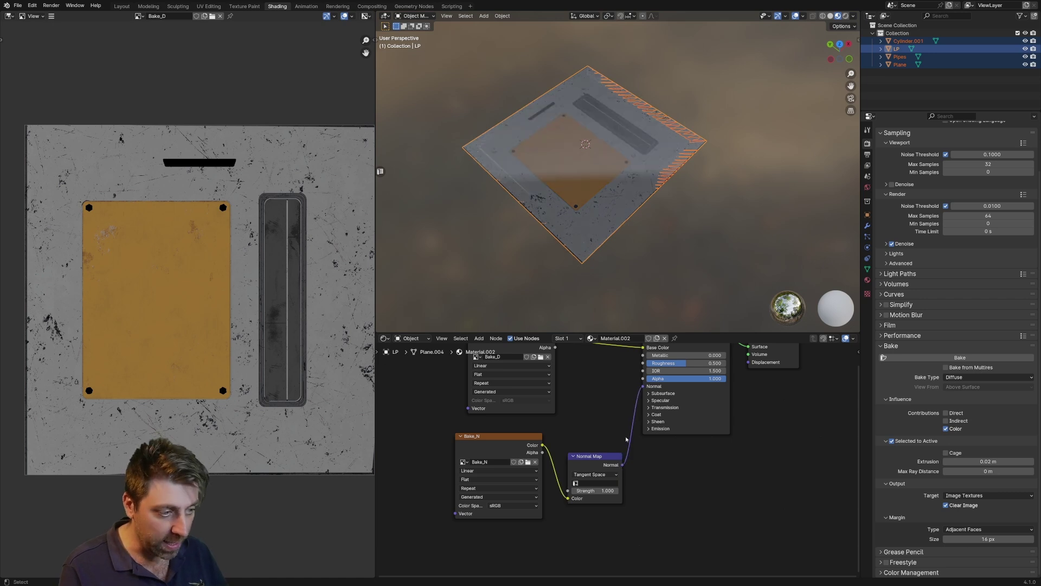
middle_drag(625, 439, 612, 467)
- Set the bake type to Normal and bake the high-poly normals to the Bake_N image with its node active
click(472, 472)
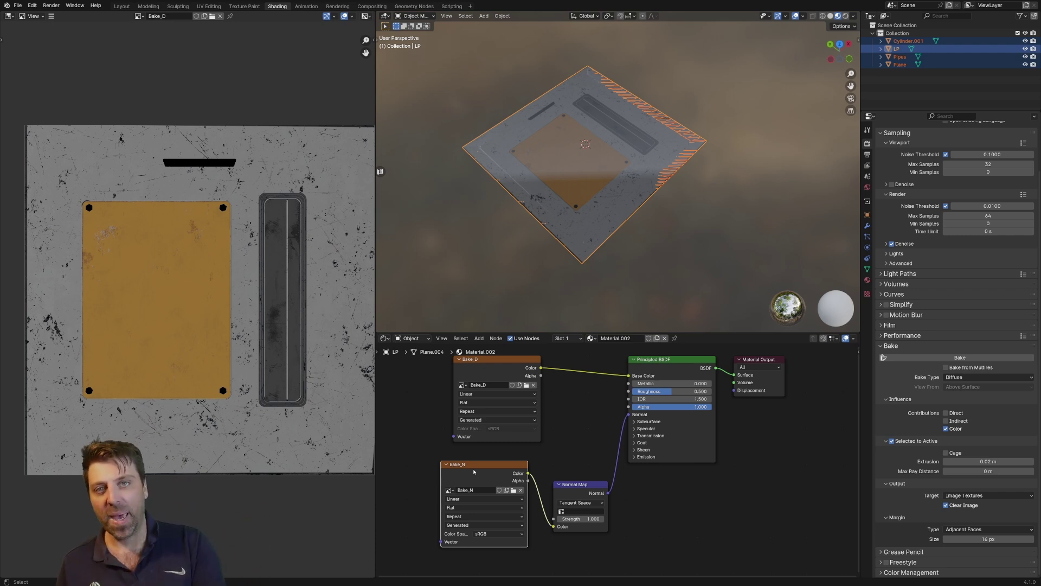
click(501, 360)
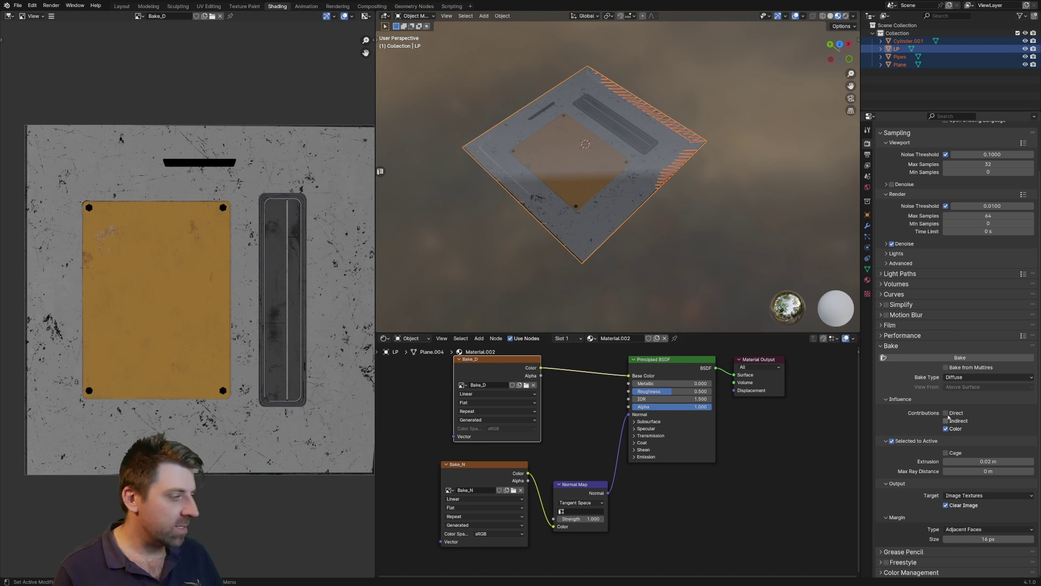
click(970, 376)
click(973, 421)
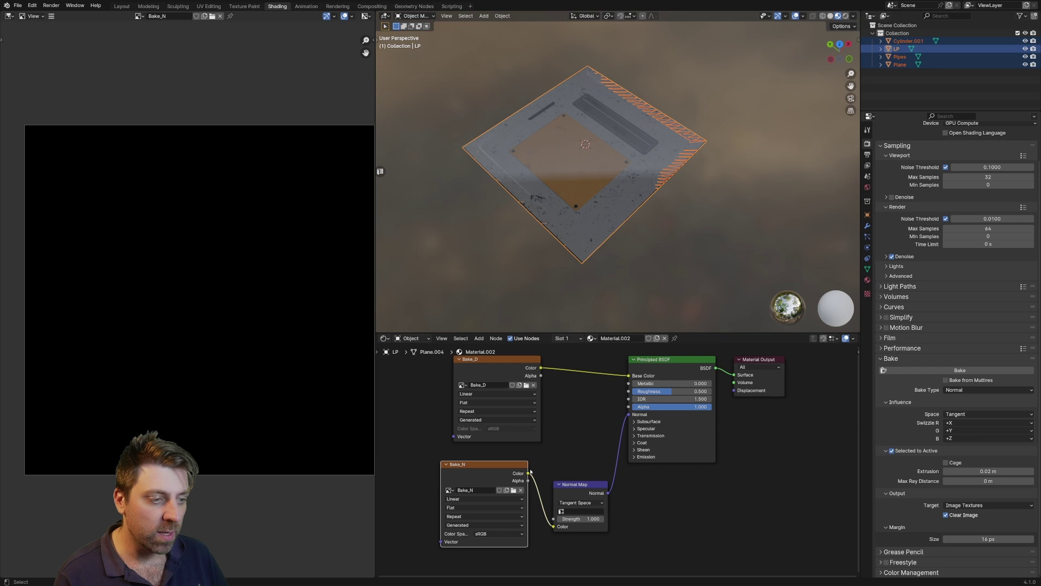
middle_drag(530, 470, 533, 460)
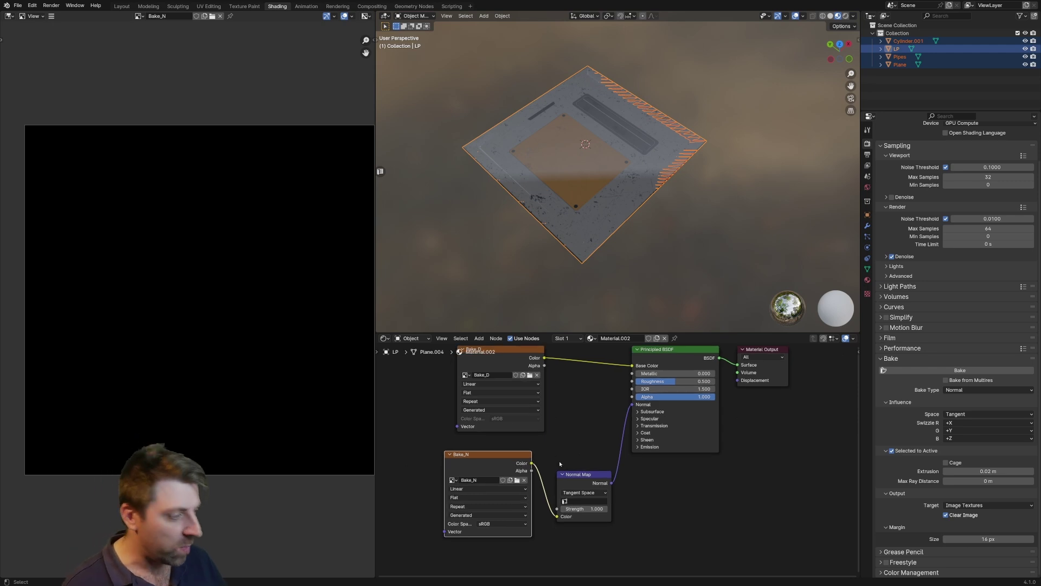
click(962, 370)
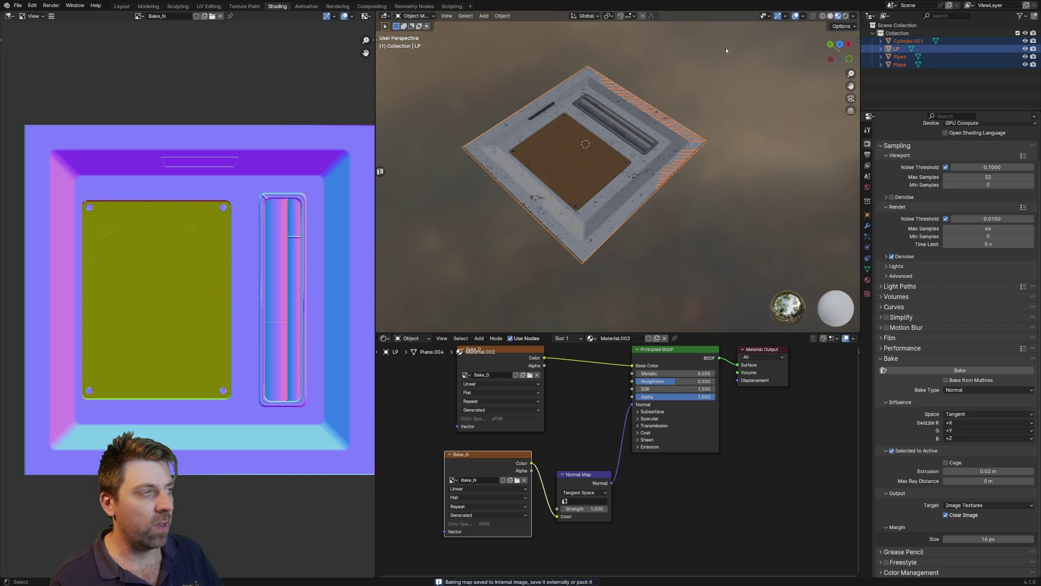
- Turn on the Face Orientation overlay and hide the LP plane to check the high-poly panel's face directions
click(803, 17)
click(750, 167)
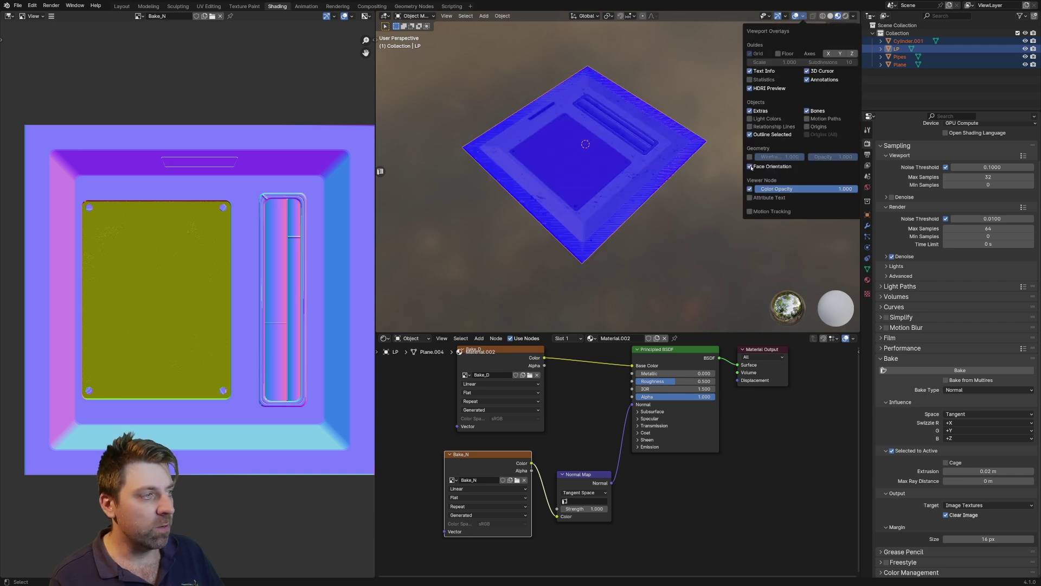
scroll(604, 187, up, 2)
click(594, 185)
key(h)
- Recalculate the normals outward for all linked faces of the yellow plate in the high-poly Plane object
click(578, 174)
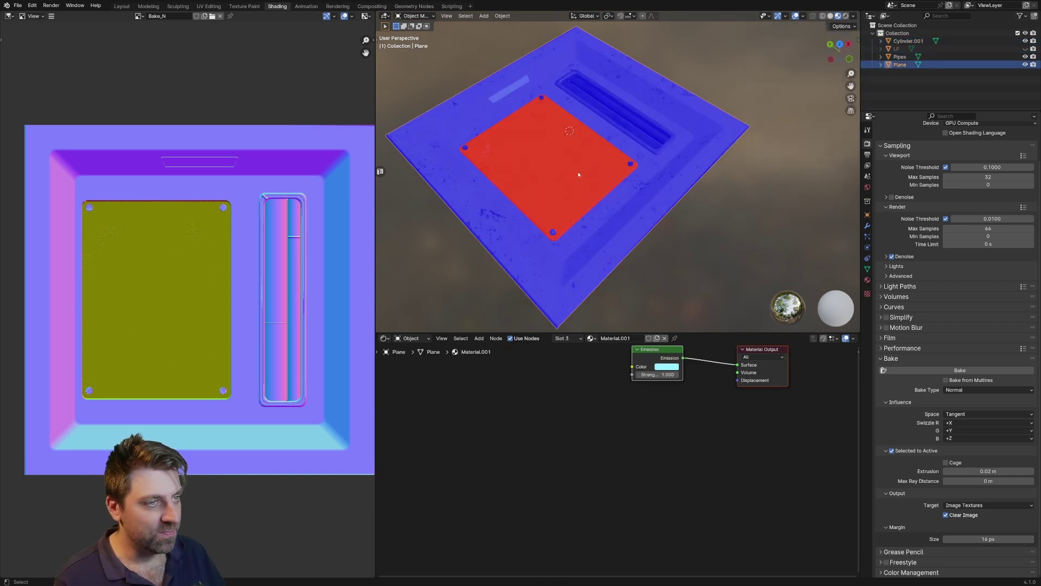
key(Tab)
click(571, 185)
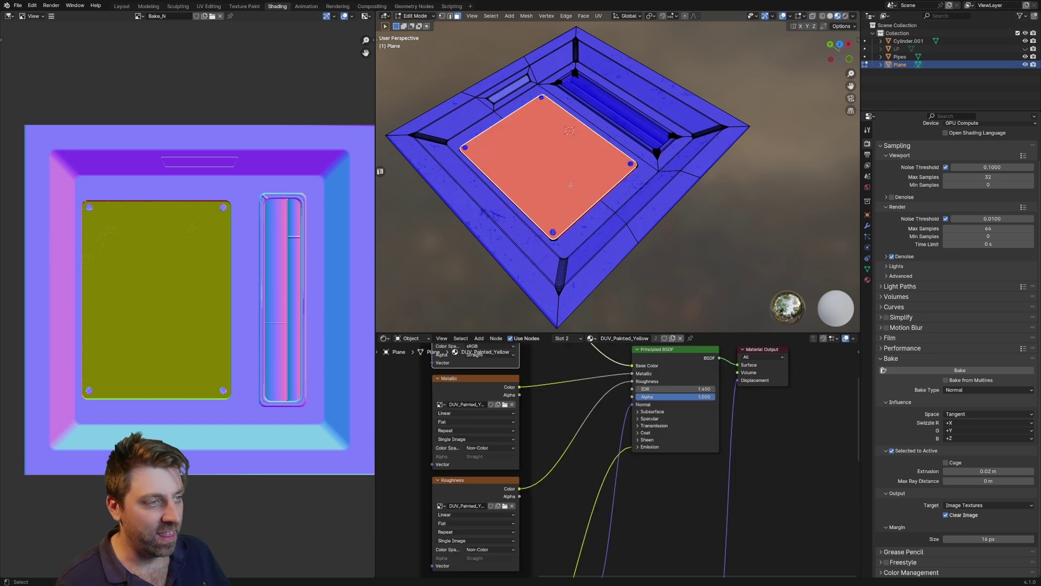
key(ctrl+l)
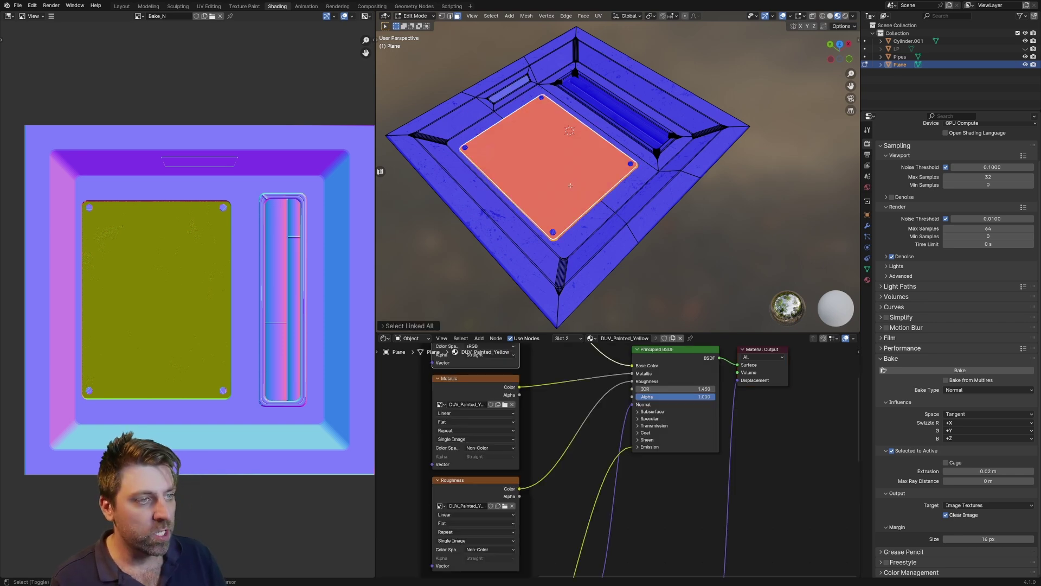
key(shift+n)
key(Tab)
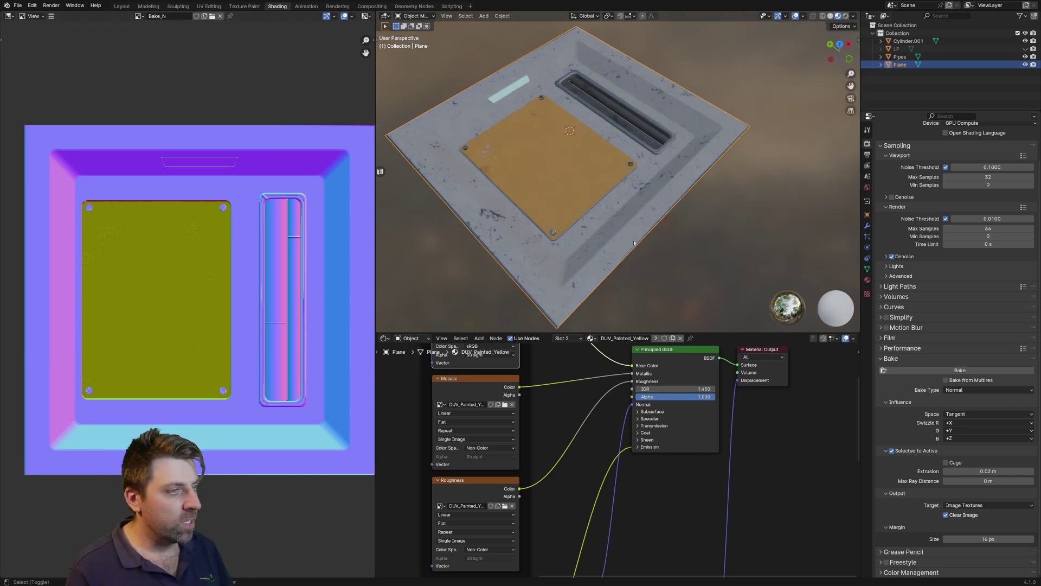
- Unhide the LP plane, select all objects with LP active, and bake the normal map to Bake_N again
shift+middle_drag(733, 191, 736, 183)
key(a)
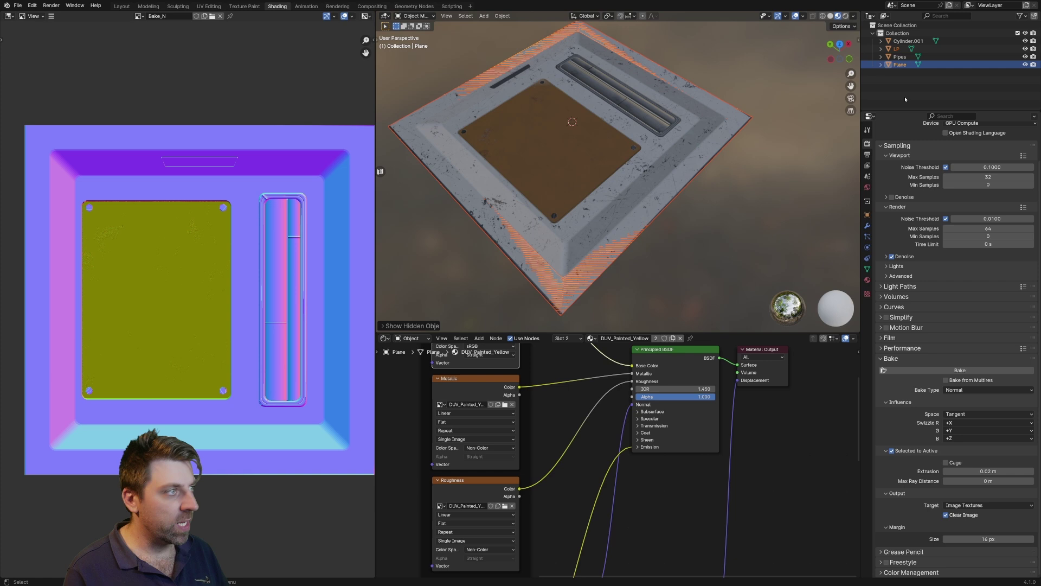
ctrl+click(896, 49)
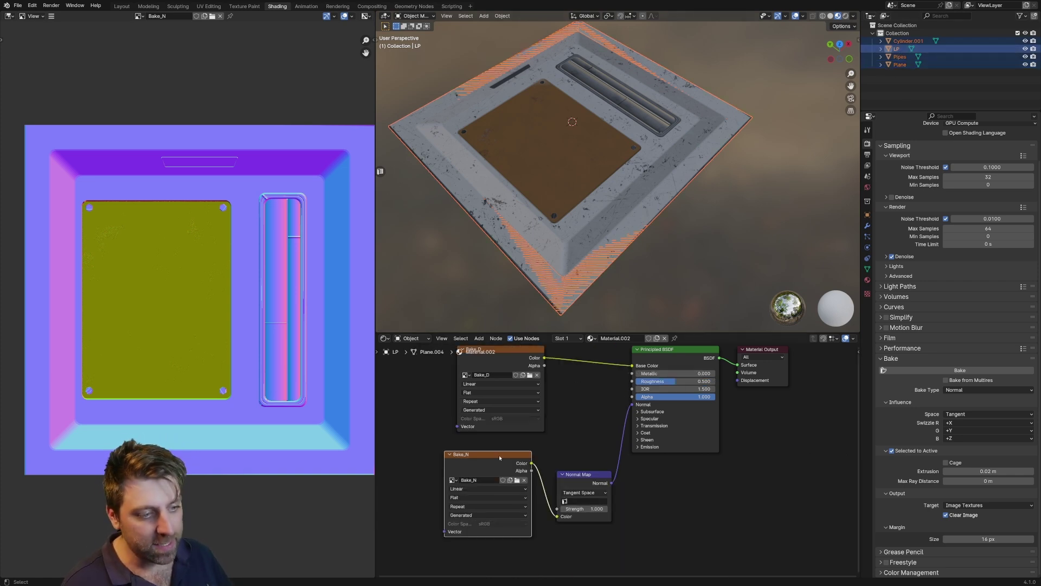
click(959, 371)
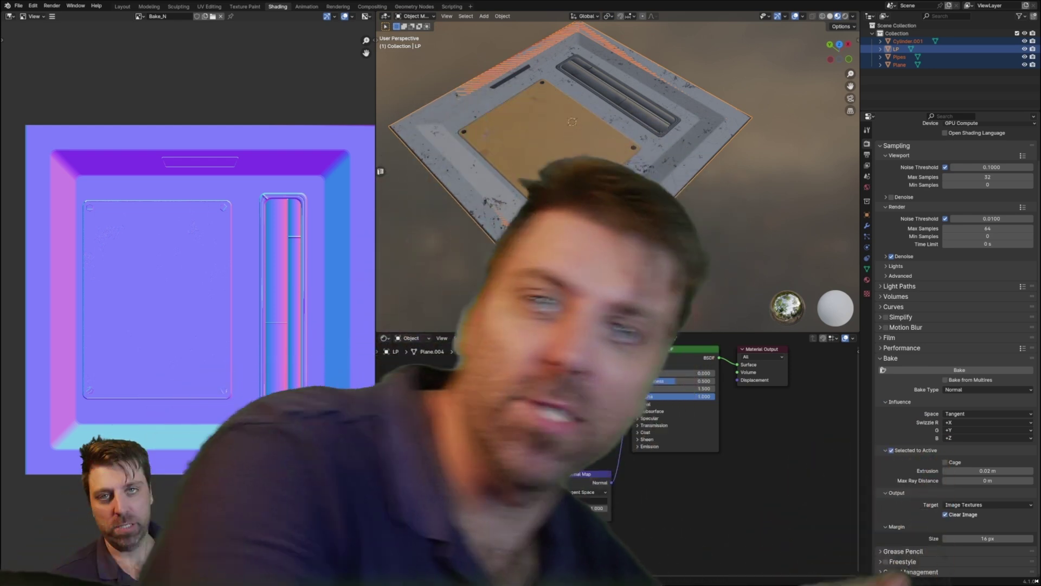
- Add a third Image Texture node below the Bake_N and Normal Map nodes in the LP material
drag(486, 379, 478, 381)
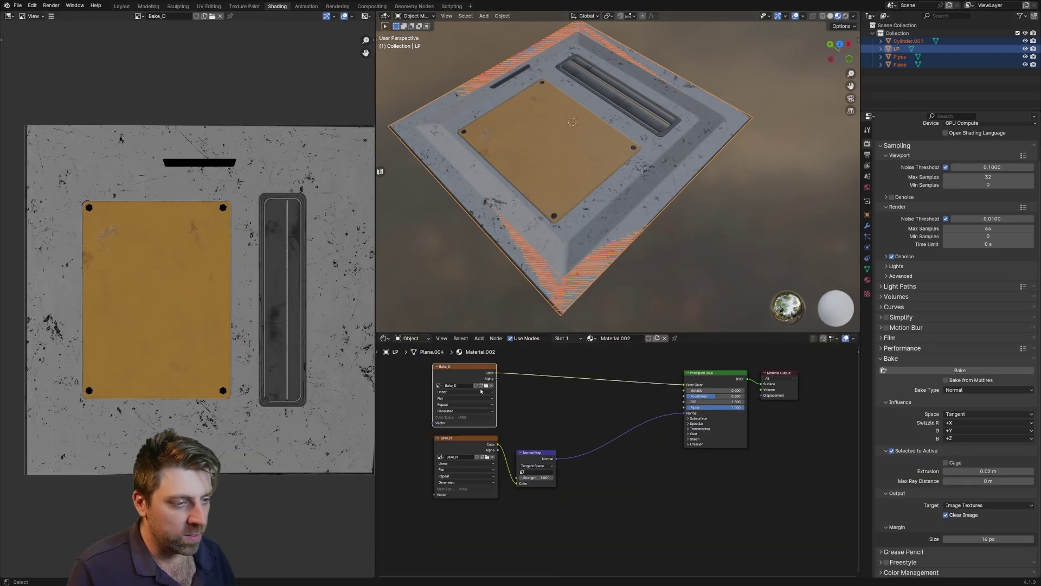
shift+middle_drag(608, 443, 608, 422)
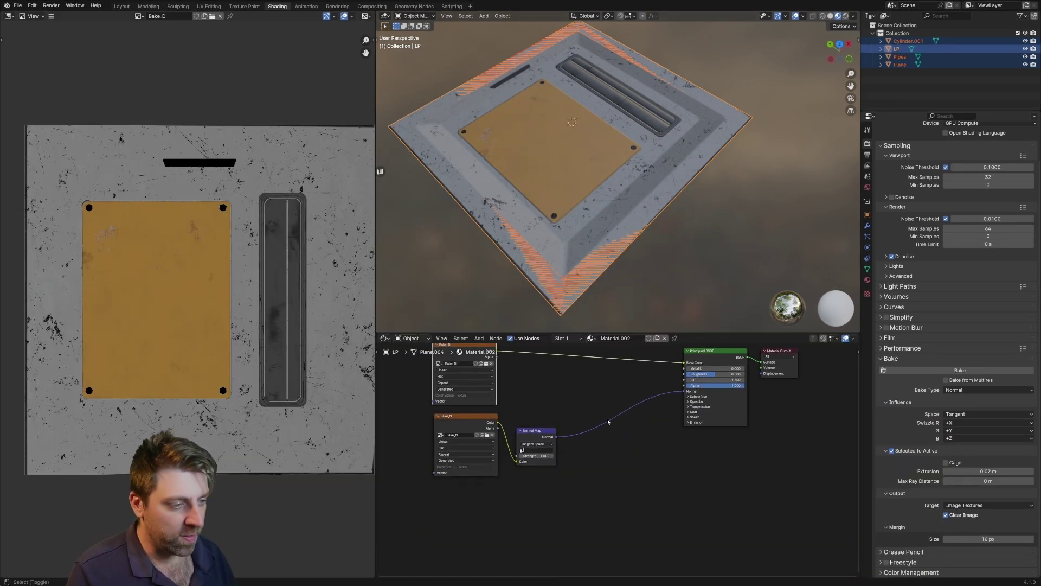
key(shift+a)
key(Return)
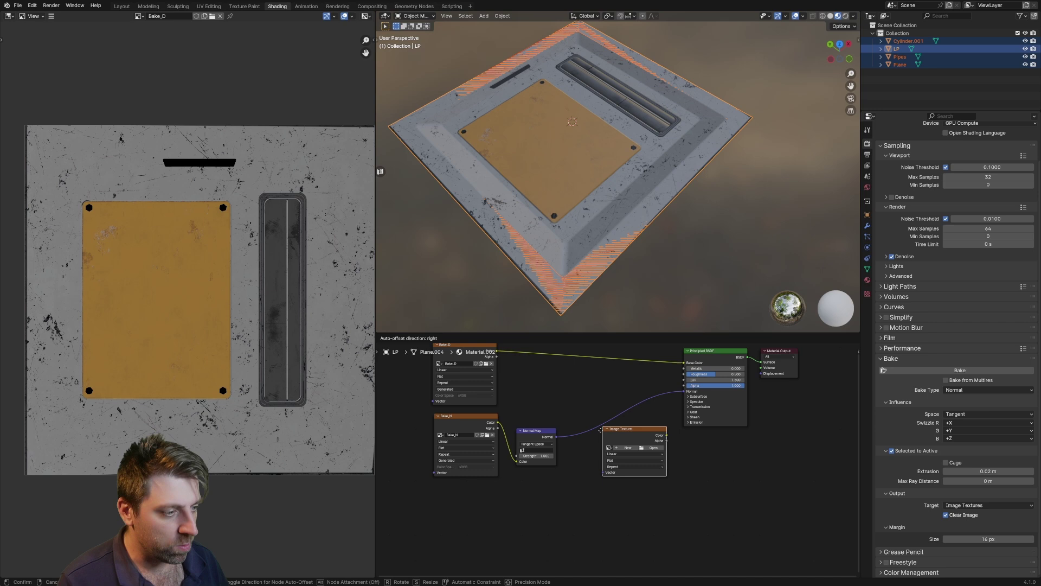
click(492, 509)
- Create a 2048 × 2048 px image named Bake_E in the third Image Texture node
double_click(514, 503)
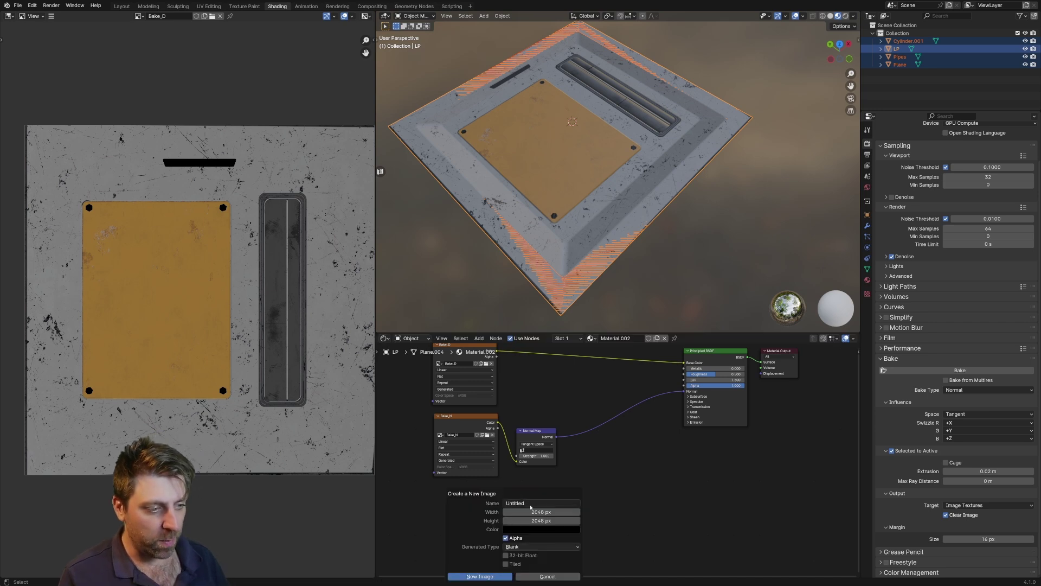
text(Bake_N)
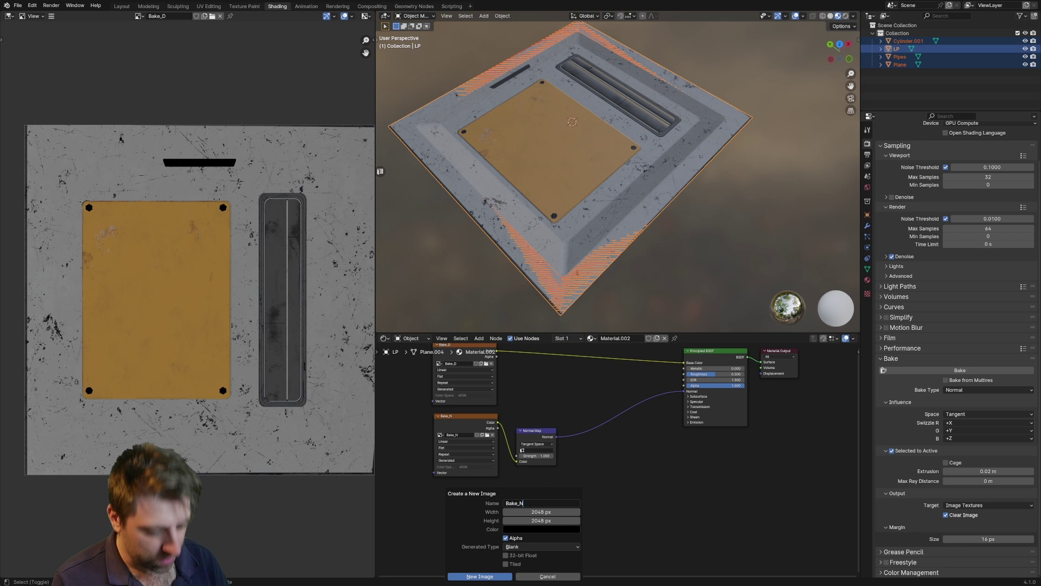
key(Return)
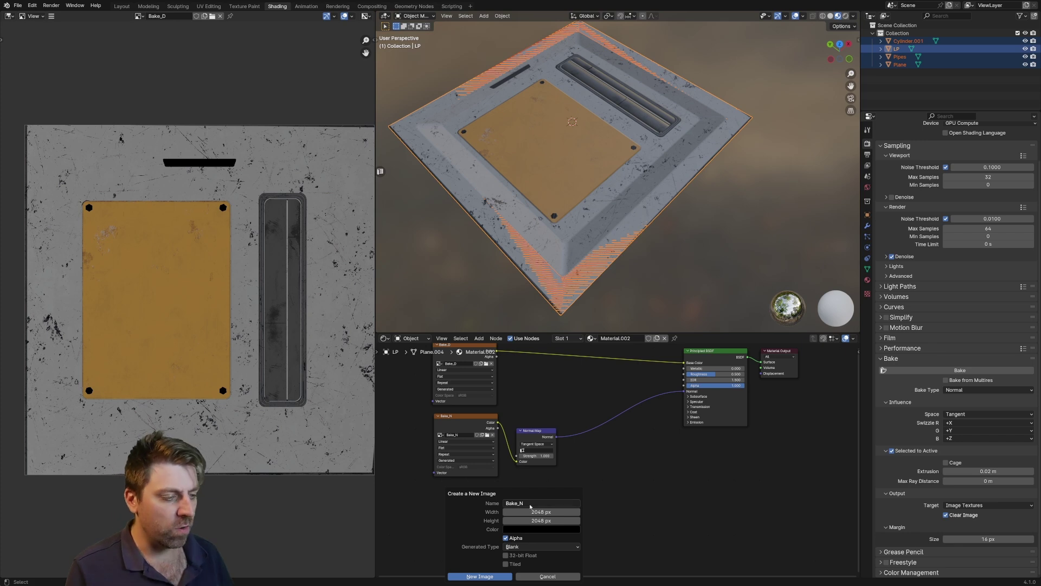
double_click(530, 505)
key(BackSpace)
text(E)
key(Return)
click(500, 576)
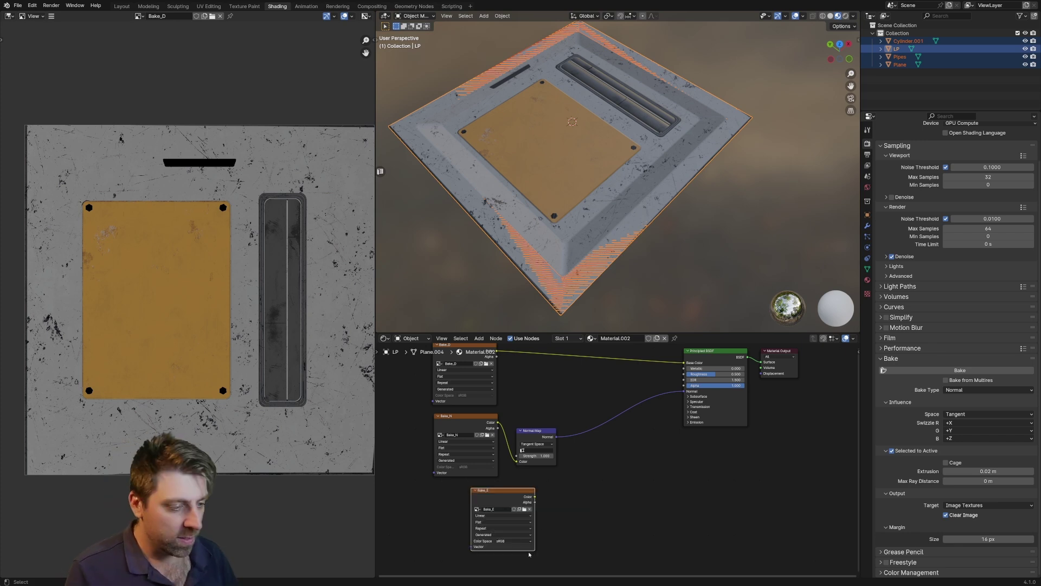
- Connect the Bake_E node's Color output to the Principled BSDF's Emission Color input
drag(508, 493, 694, 423)
scroll(639, 474, up, 2)
click(705, 415)
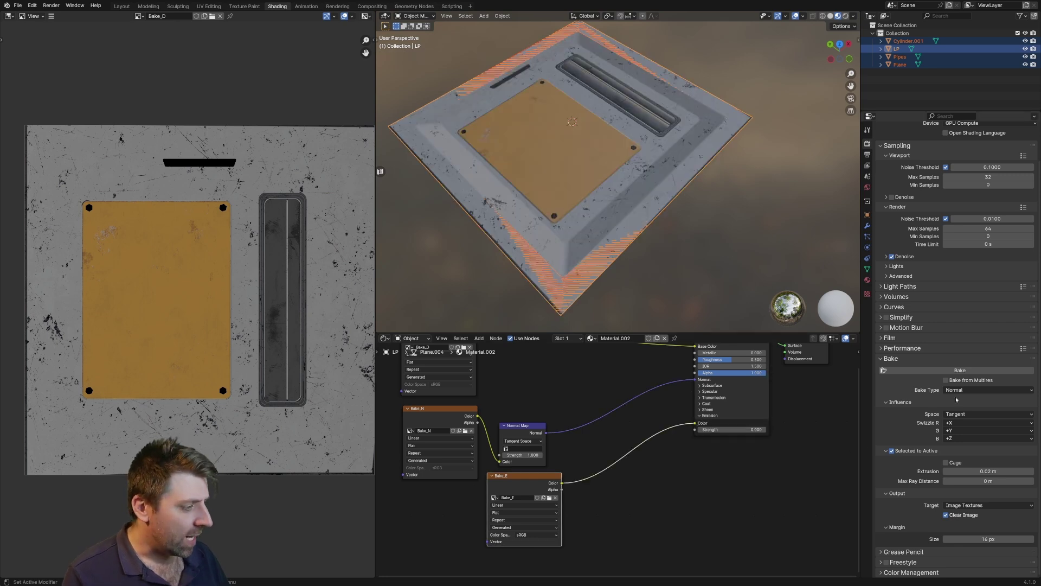
- Set the bake type to Emit and bake the high-poly emission to the Bake_E image
click(969, 390)
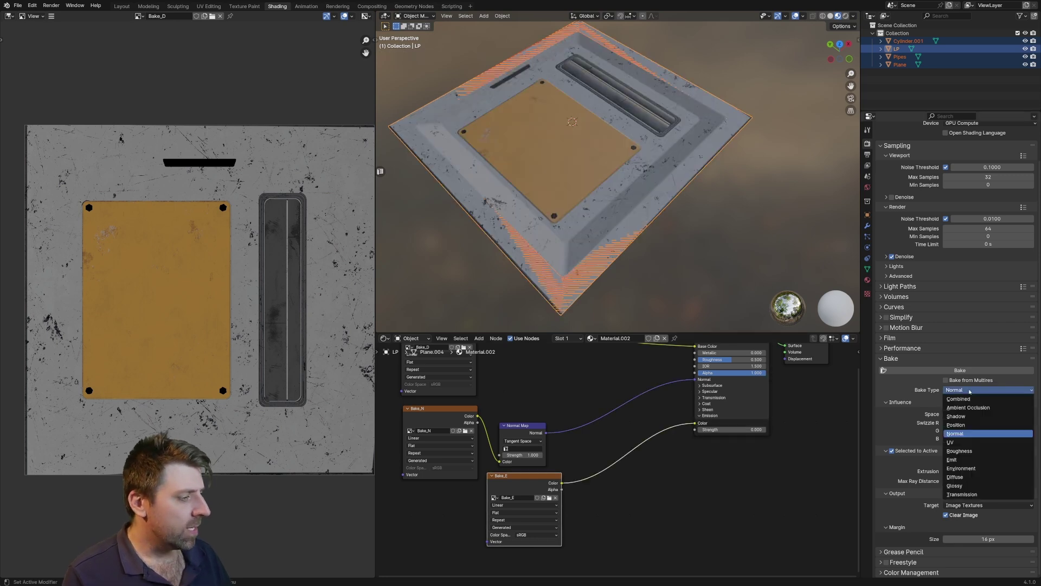
click(979, 459)
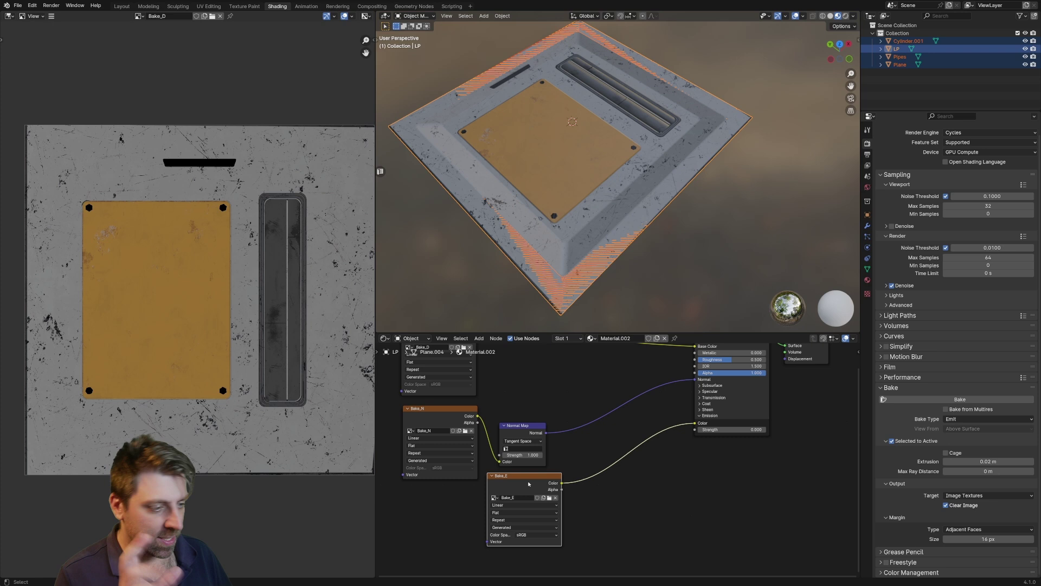
click(982, 399)
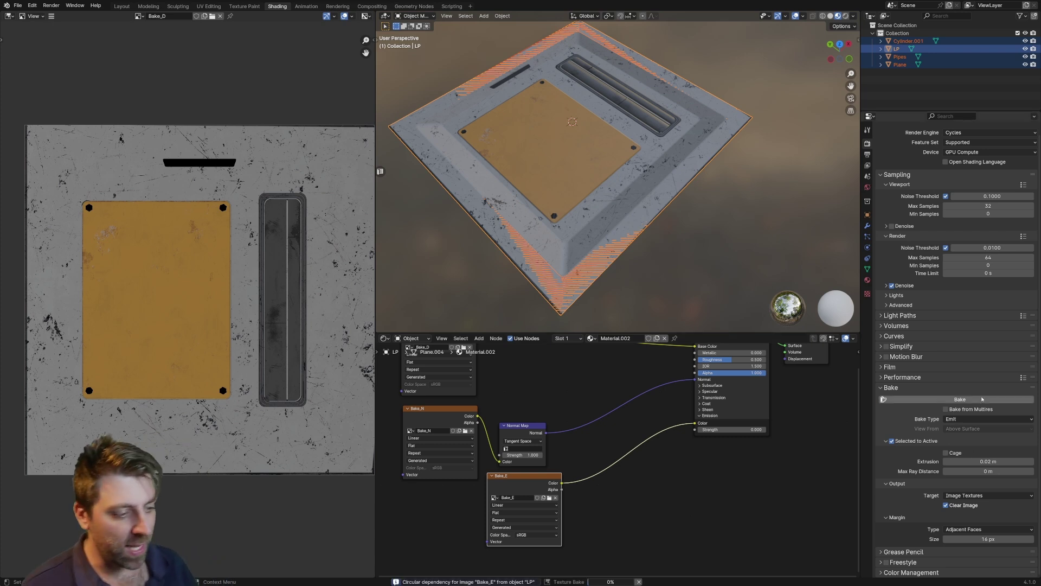
- Try an emission strength of 1 on the Principled BSDF, raise it to 50, and inspect the glowing strip on the panel
scroll(510, 192, up, 6)
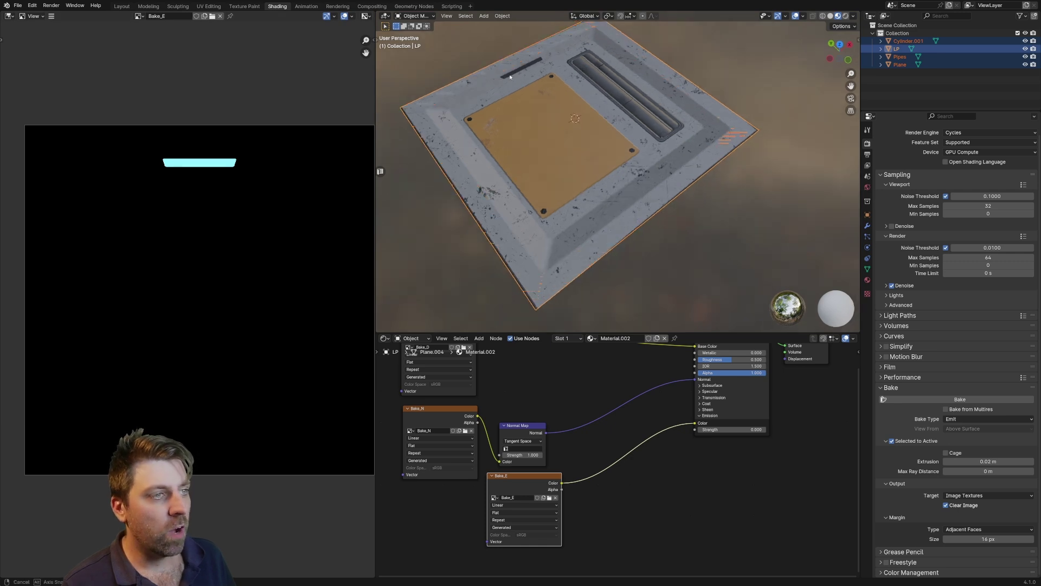
double_click(731, 429)
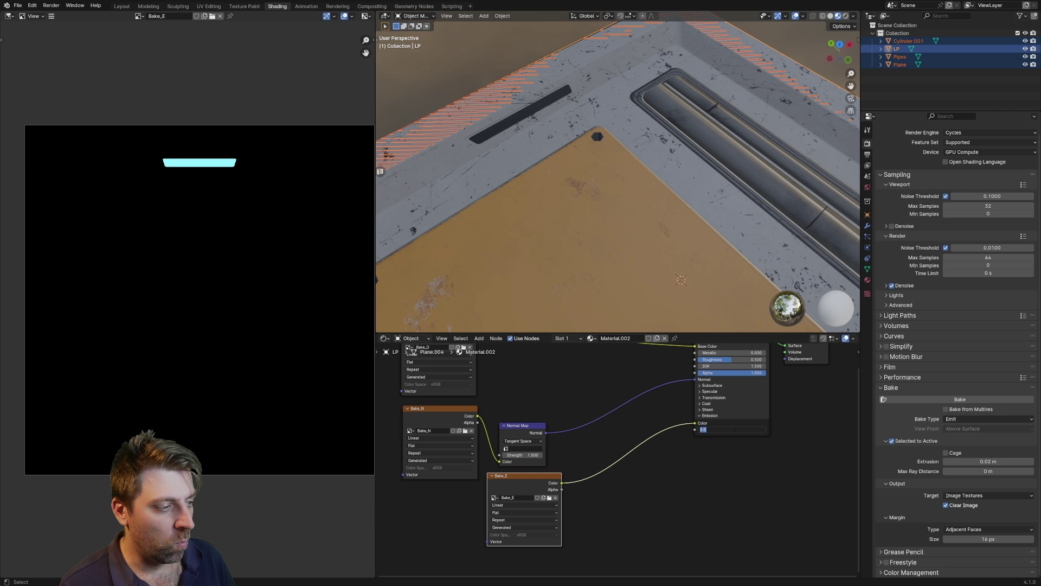
text(1)
key(Return)
double_click(731, 428)
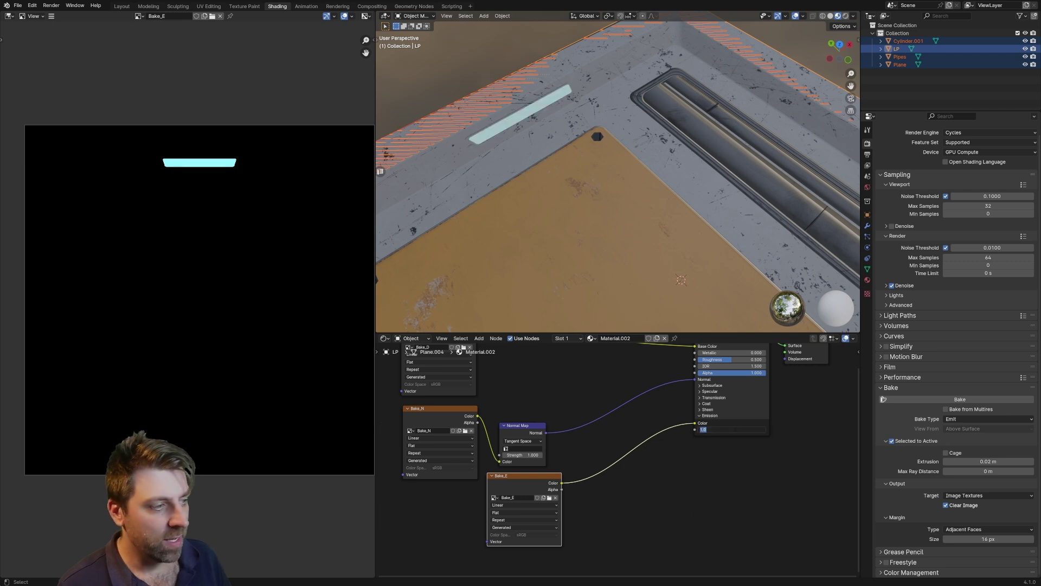
text(50)
key(Return)
scroll(658, 260, down, 4)
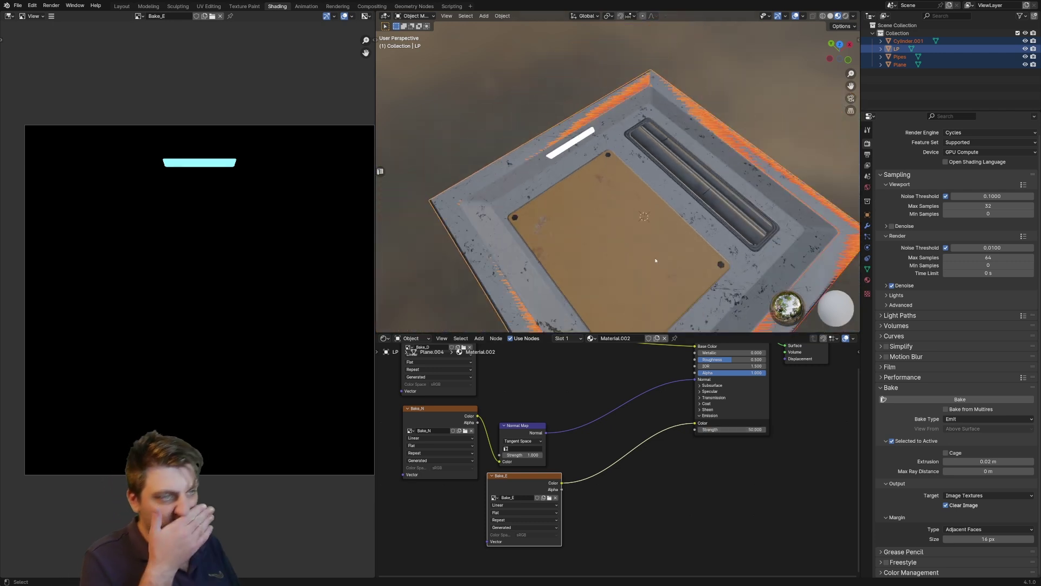
middle_drag(657, 260, 637, 251)
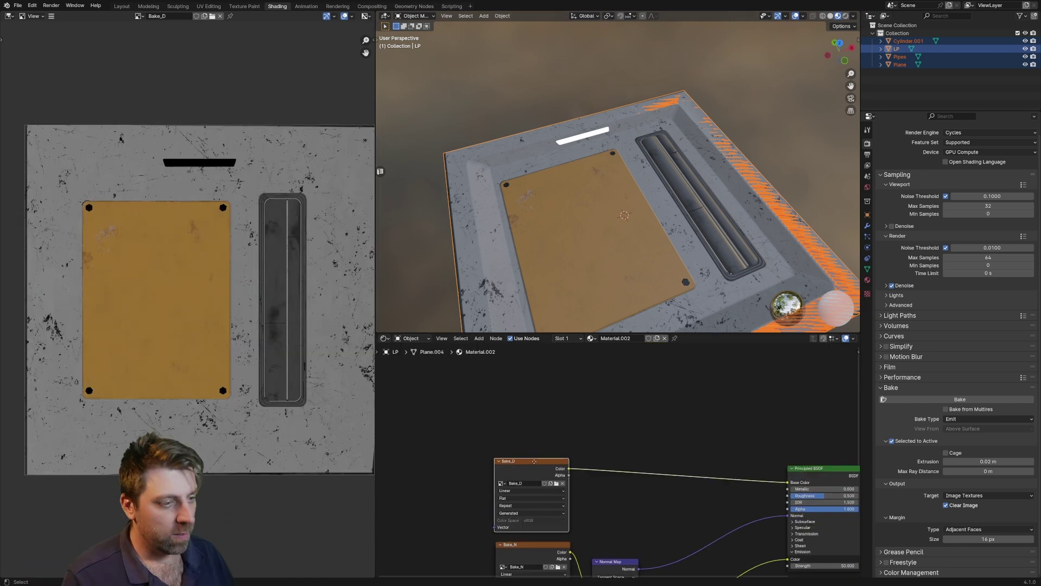
- Add an Image Texture node above the Bake_D node and create a new image named Bake_AO in it
middle_drag(526, 510, 529, 521)
key(shift+a)
click(529, 435)
key(Return)
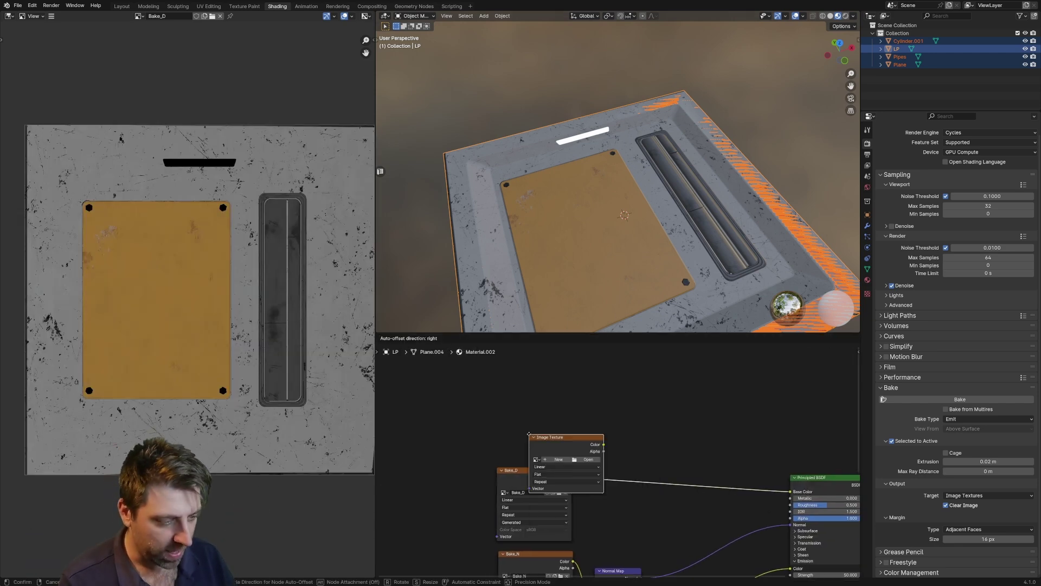
click(497, 390)
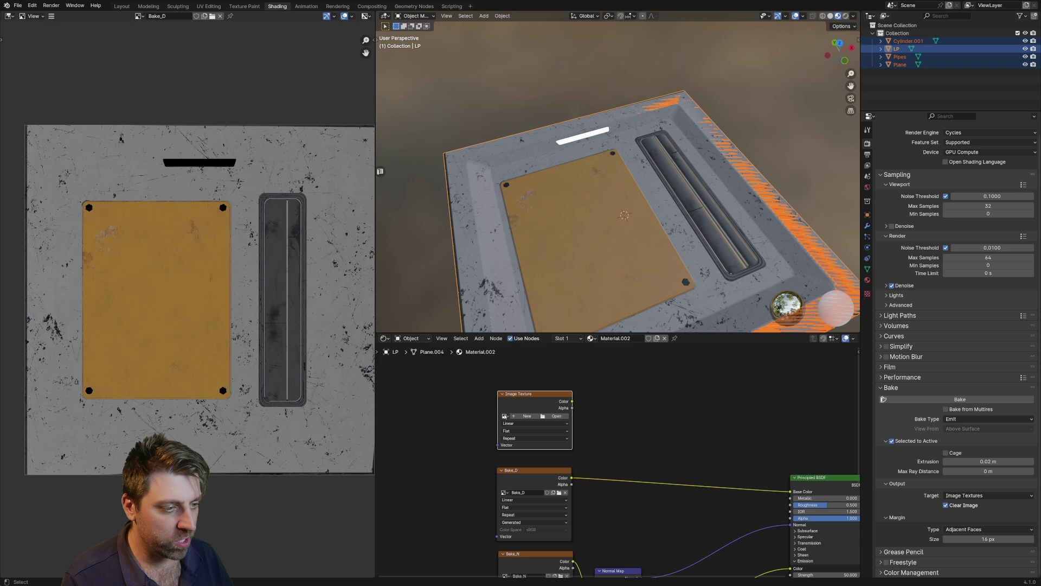
click(526, 416)
click(547, 413)
text(Bake_AO)
click(533, 488)
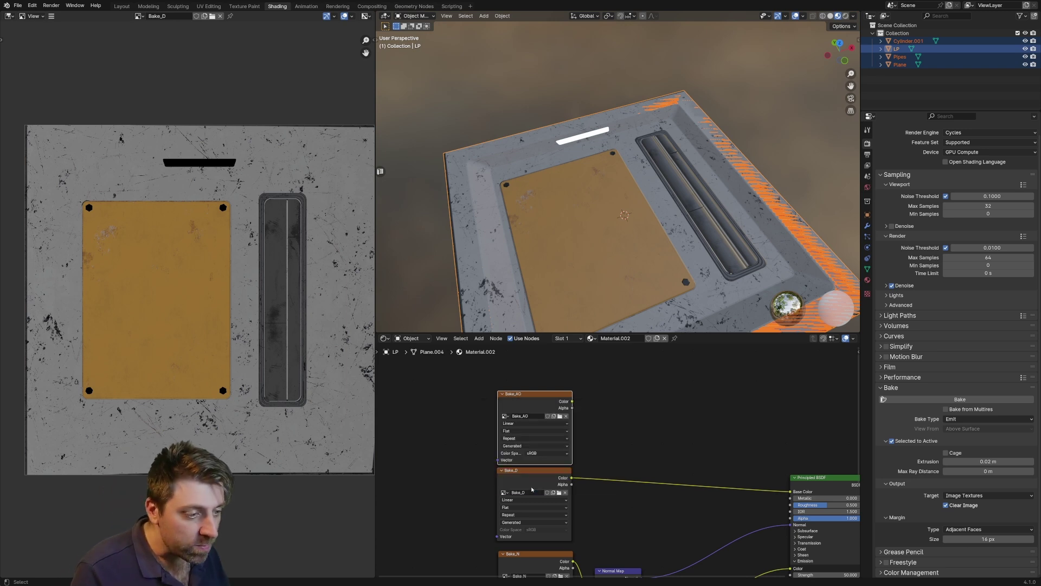
- Set the bake type to Ambient Occlusion and bake the high-poly occlusion to the Bake_AO image
click(995, 419)
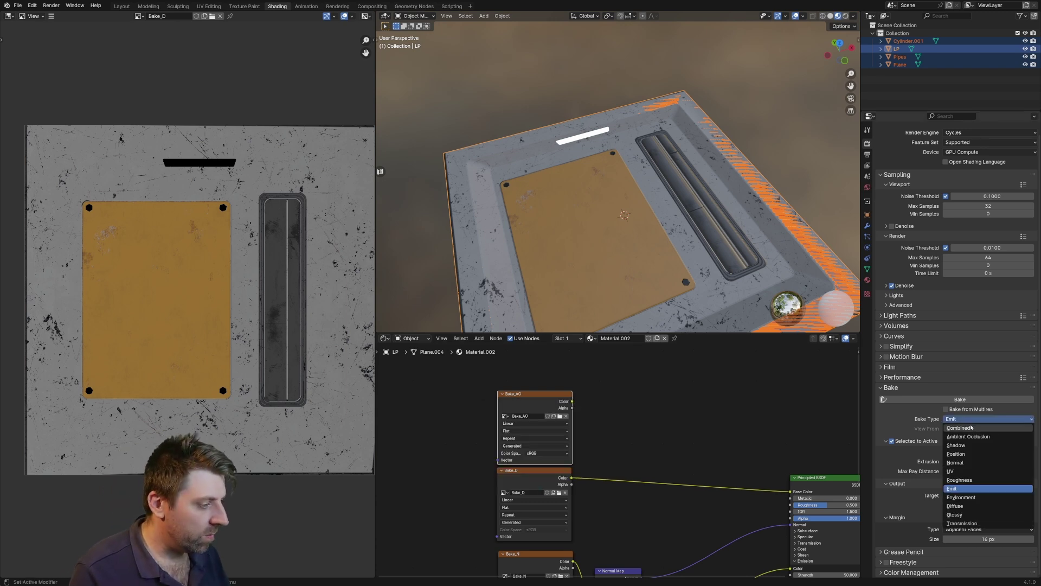
click(960, 436)
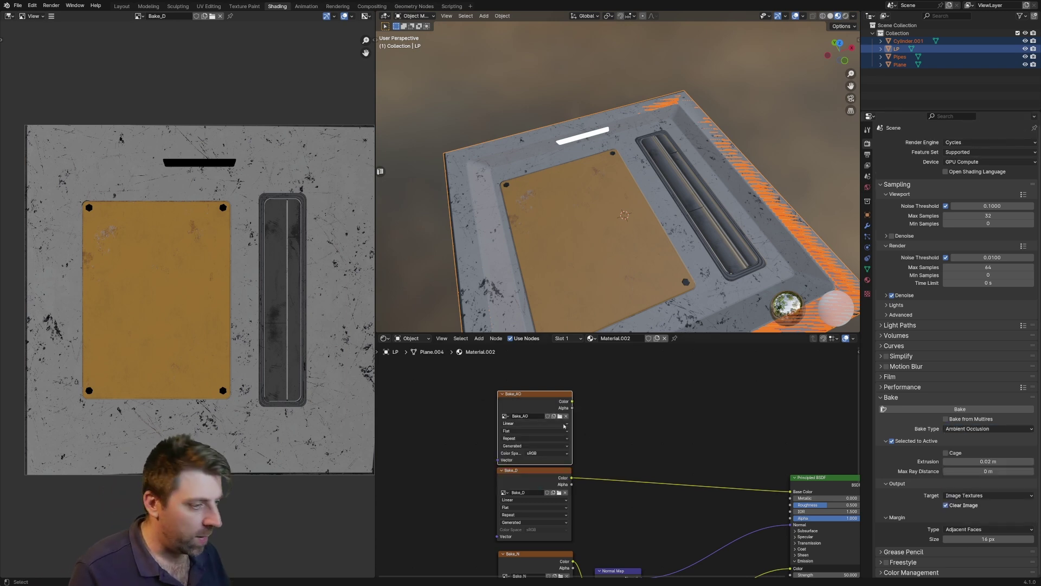
click(964, 411)
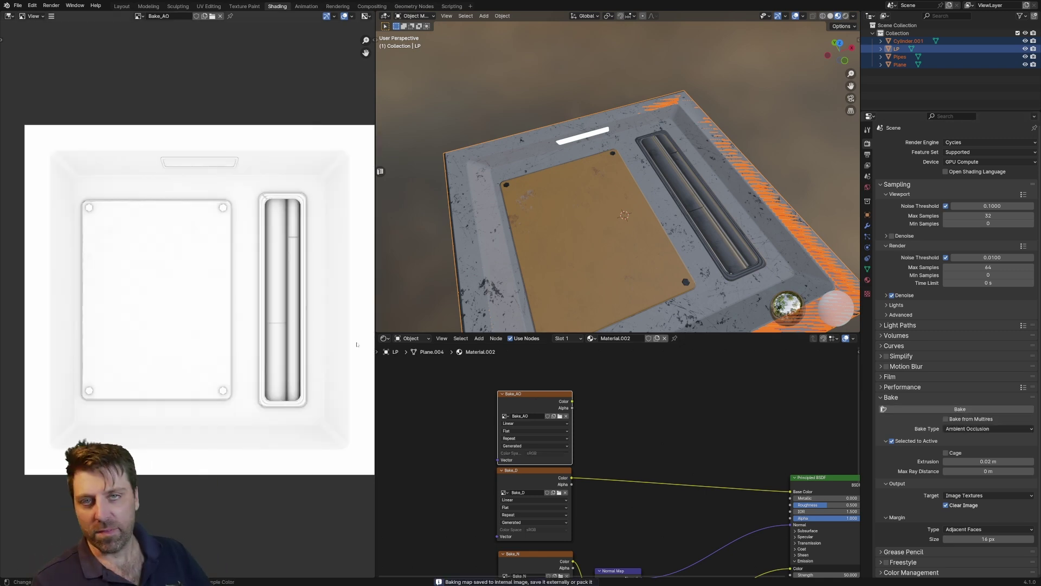
- Insert a Mix Color node between Bake_D and the Principled BSDF's Base Color
middle_drag(626, 410, 602, 405)
key(shift+a)
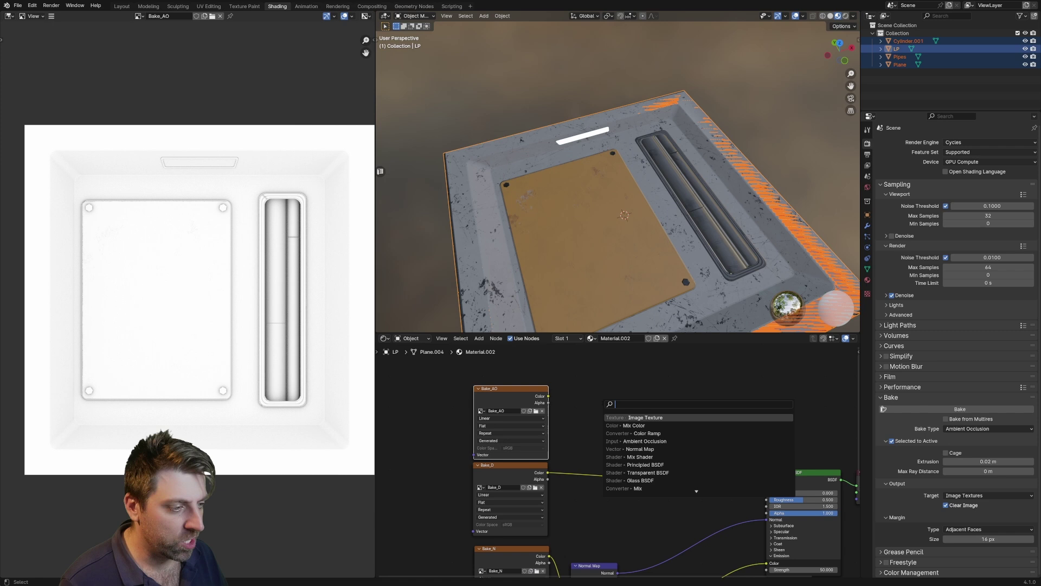
text(mix)
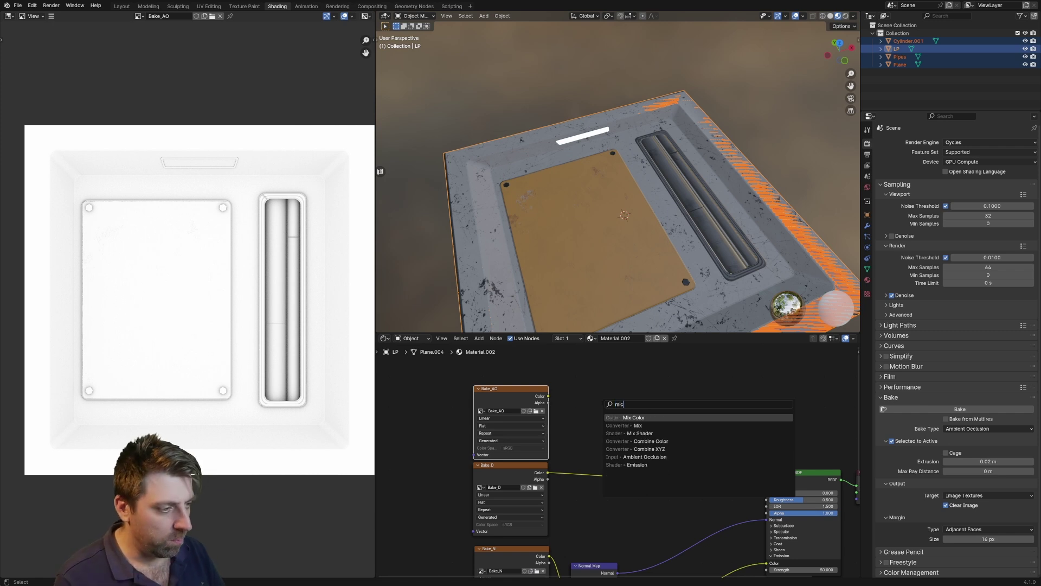
key(Return)
click(610, 416)
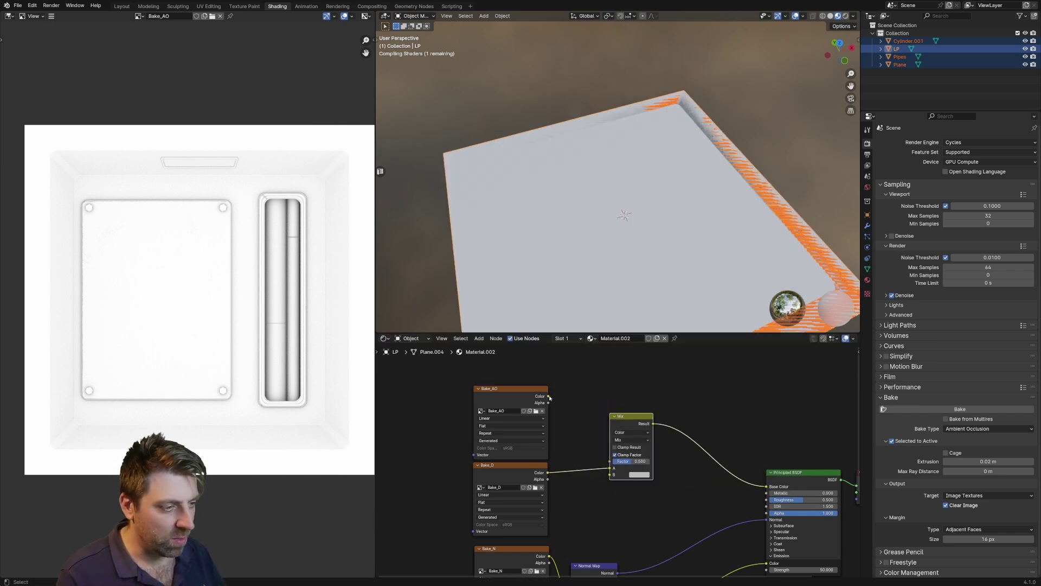
- Connect Bake_AO's Color to the Mix node's B input, set its blend mode to Multiply and its factor to 1
drag(548, 396, 610, 474)
click(632, 439)
click(628, 472)
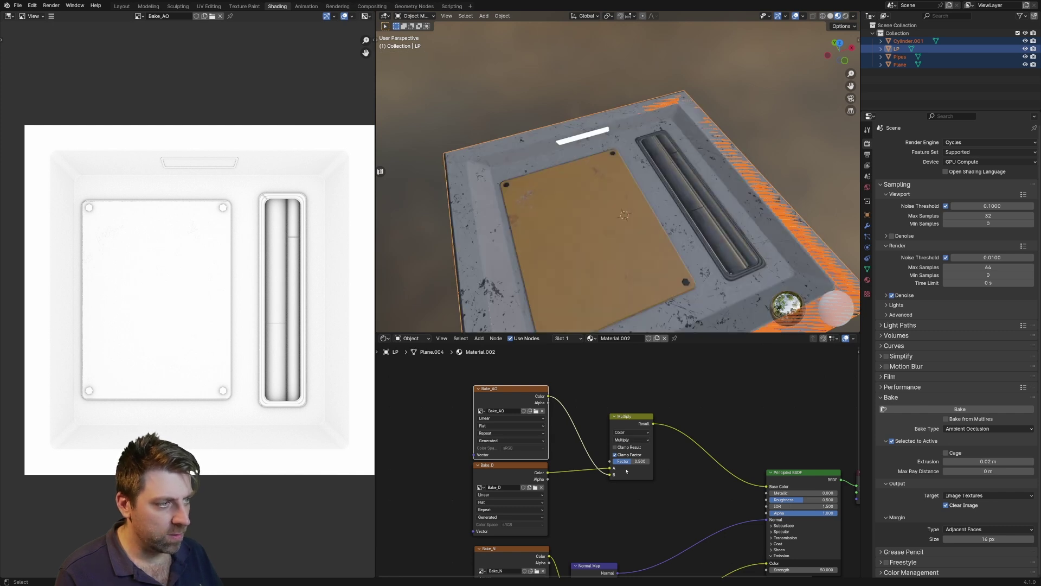
mouse_move(629, 462)
mouse_down()
mouse_move(613, 462)
mouse_move(649, 461)
mouse_up()
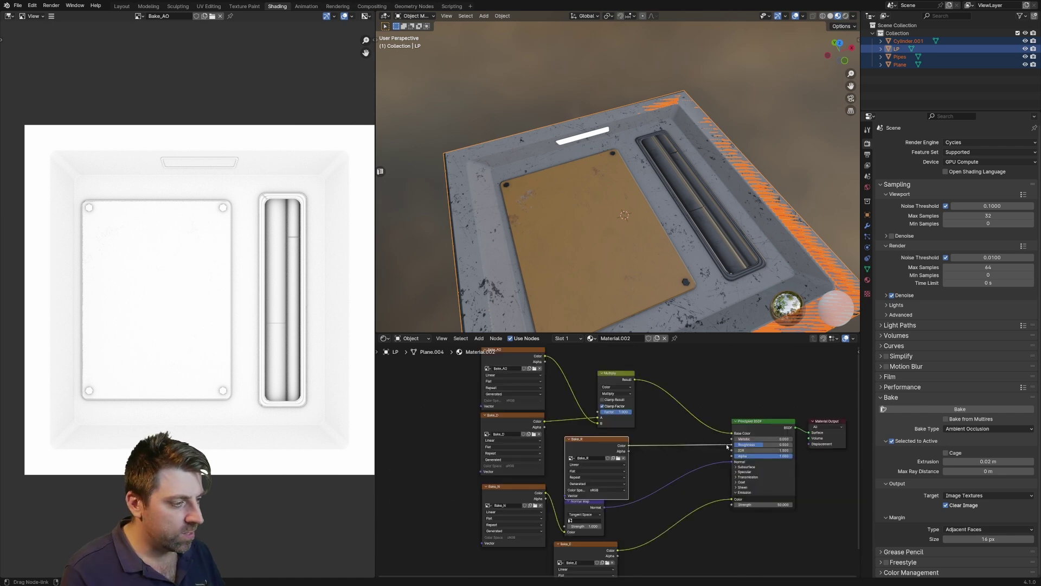
- Bake the roughness to the Bake_R image and, with the bake type set to Glossy, bake the Bake_G image
click(975, 408)
click(988, 428)
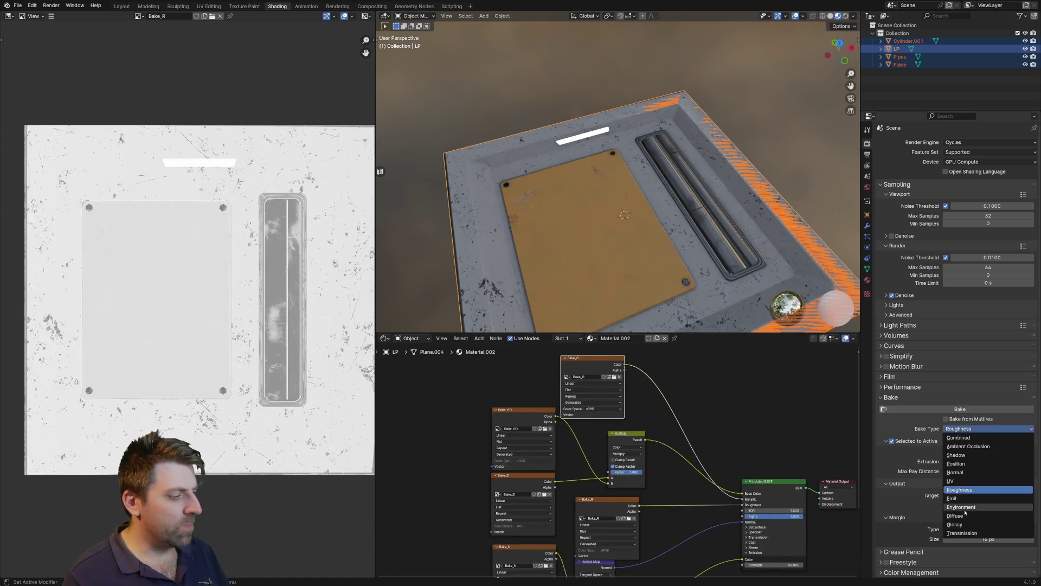
click(971, 520)
click(959, 410)
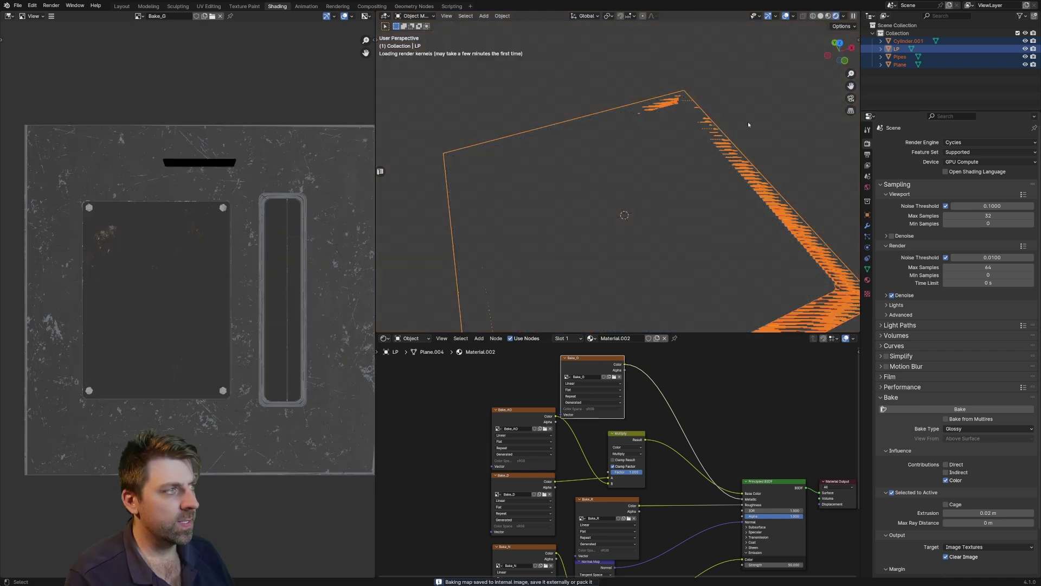
- Move the low-poly LP plane along the X axis so it sits beside the high-poly panel
scroll(747, 122, down, 4)
middle_drag(747, 121, 727, 175)
shift+middle_drag(627, 235, 600, 233)
click(601, 233)
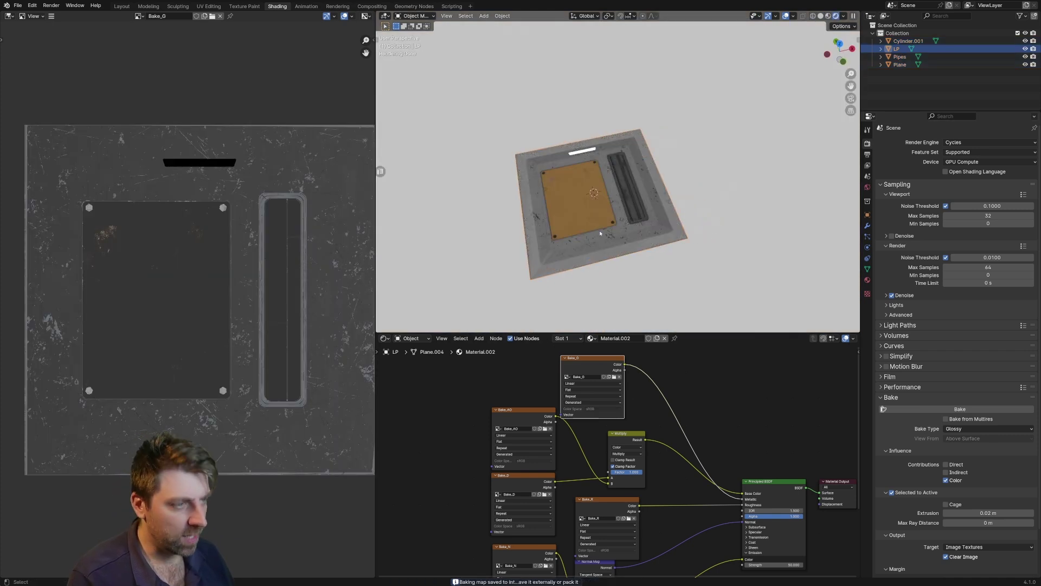
key(shift+d)
key(x)
click(770, 234)
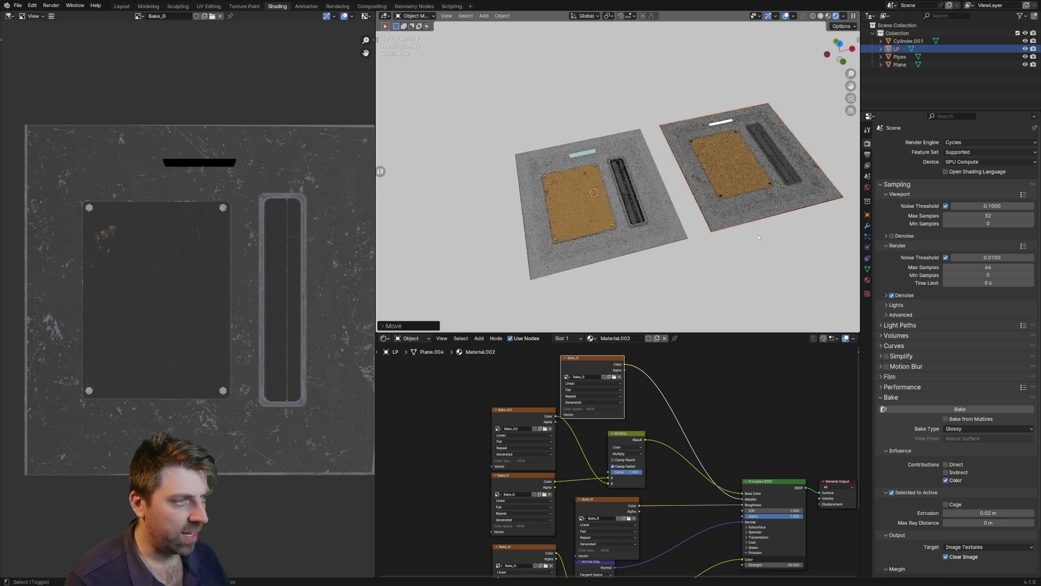
middle_drag(770, 233, 602, 251)
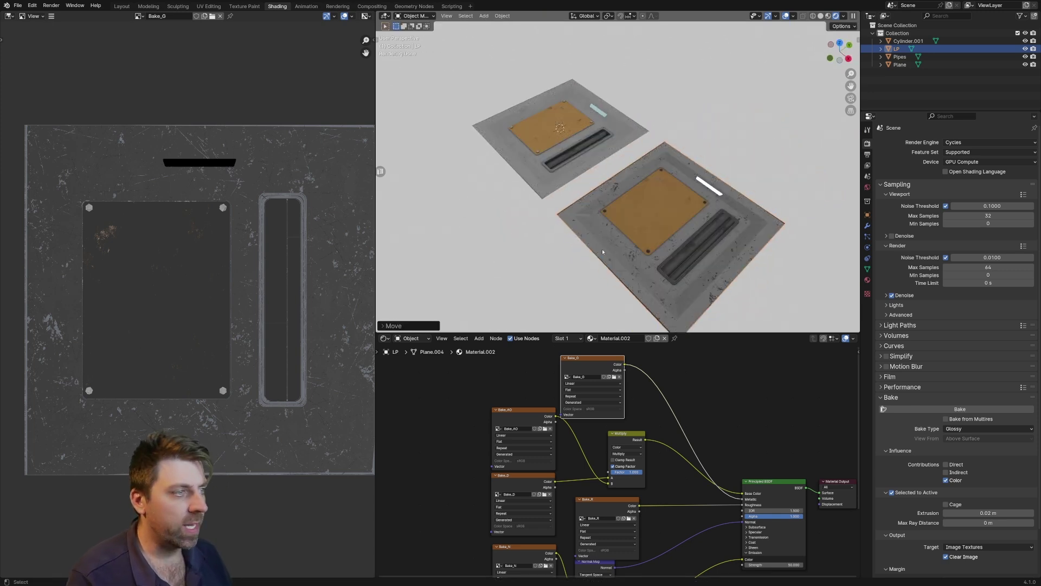
- Set the emission strength of the high-poly panel's Material.001 to 50
click(599, 114)
middle_drag(803, 536, 757, 376)
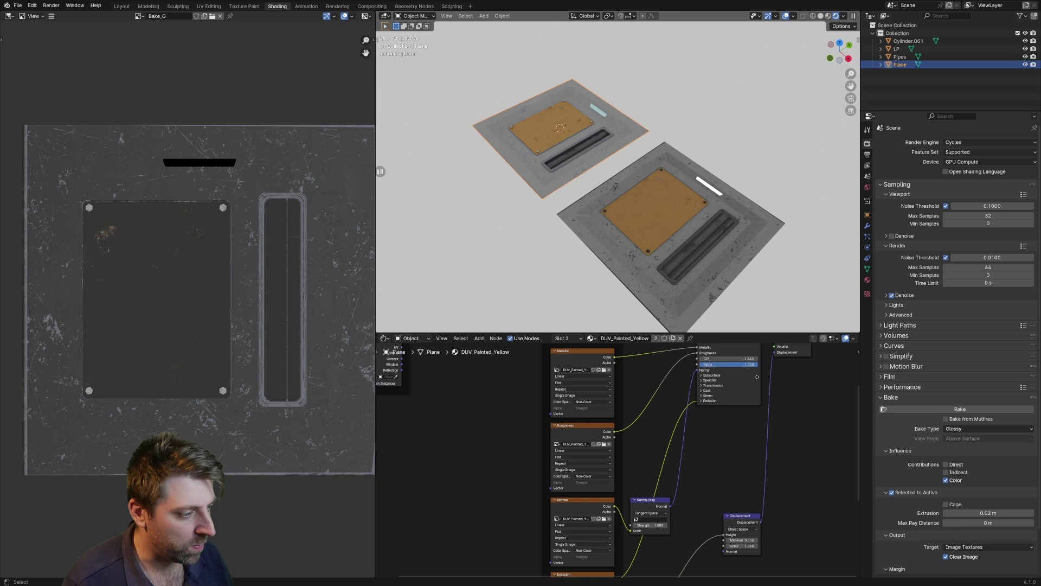
click(867, 279)
click(902, 160)
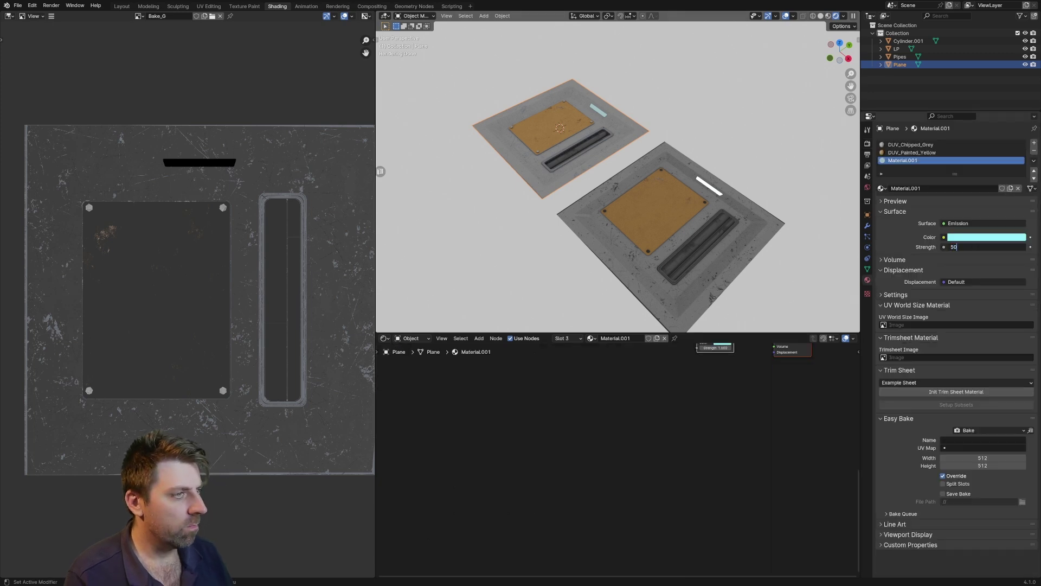
middle_drag(775, 179, 752, 156)
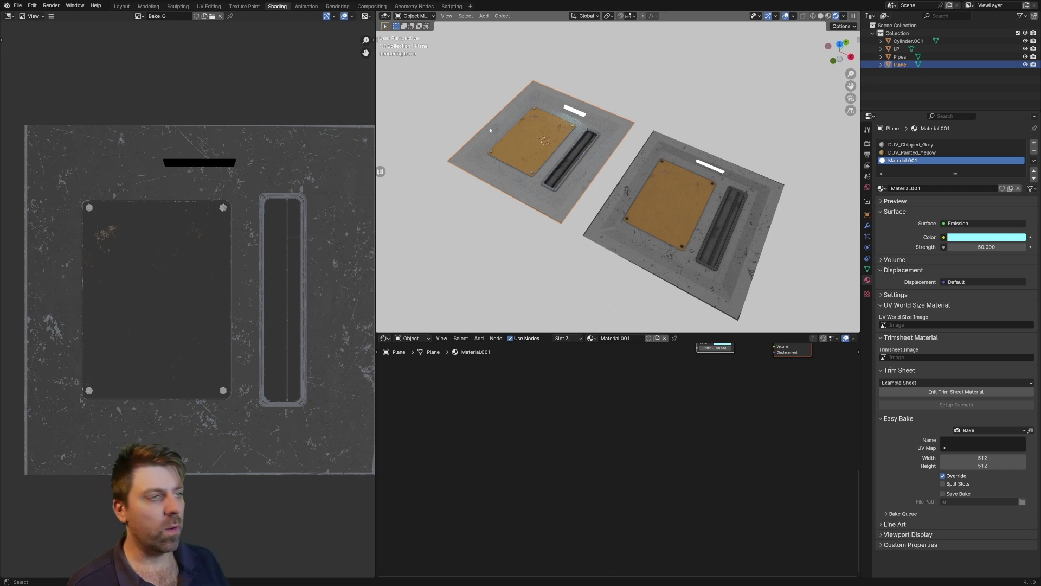
- Compare the baked low-poly plane with the high-poly panel from several angles, including a shallow side view
middle_drag(490, 130, 418, 115)
scroll(593, 123, up, 4)
middle_drag(592, 123, 477, 103)
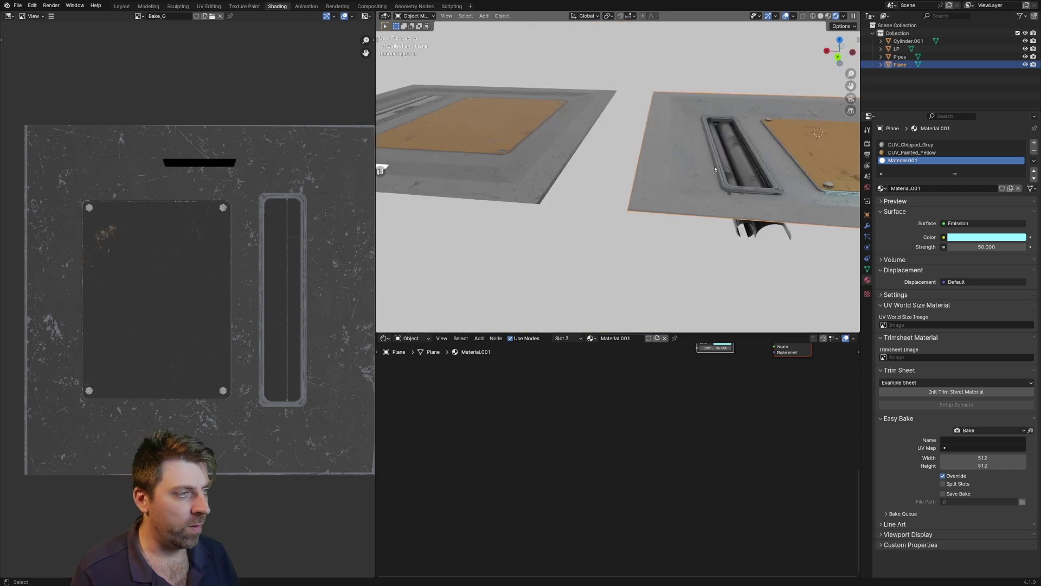
click(492, 167)
scroll(491, 167, down, 3)
middle_drag(491, 166, 661, 179)
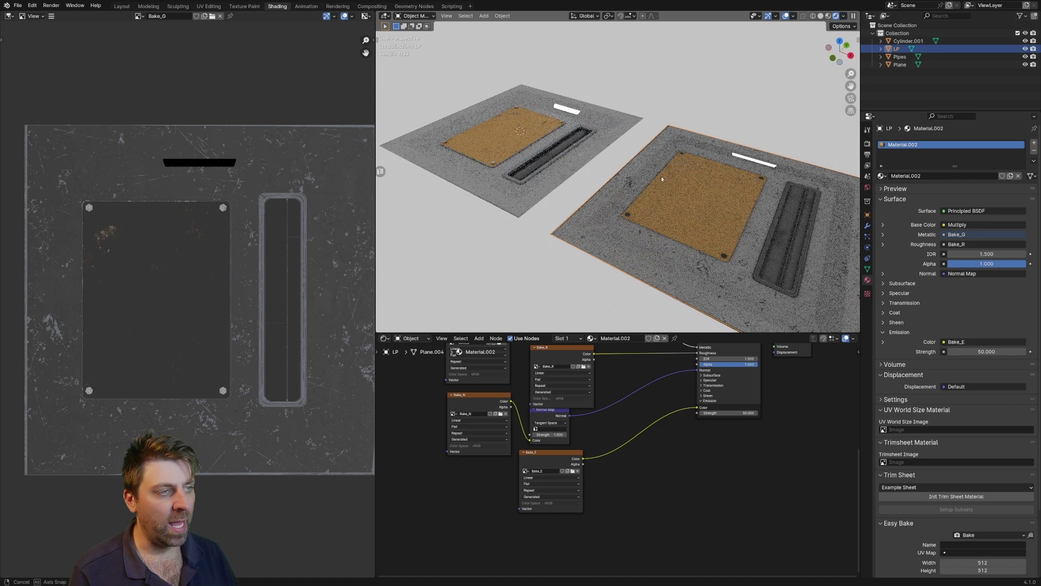
middle_drag(661, 179, 668, 202)
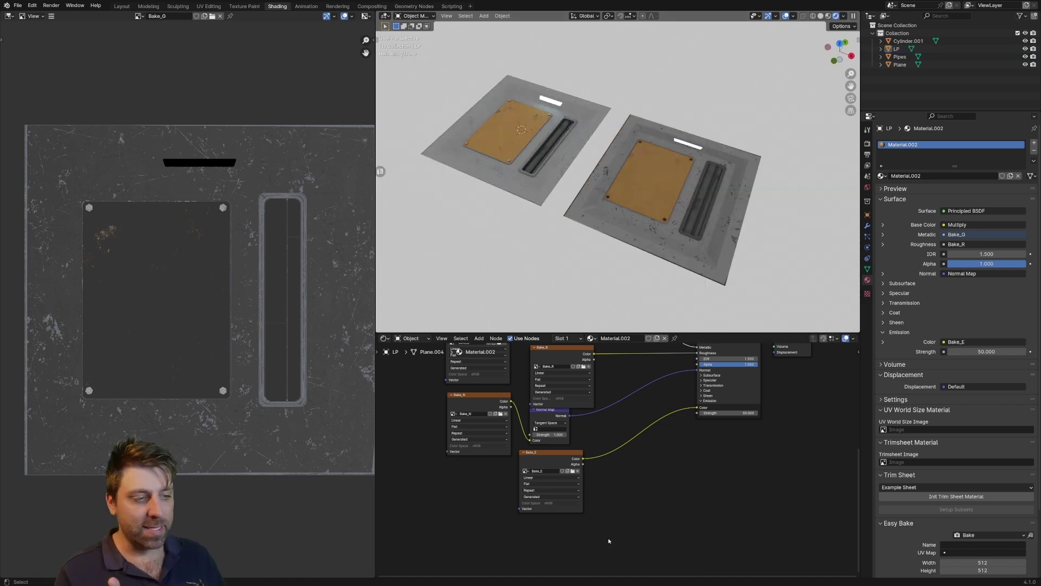
- Review the baked texture nodes and their connections in the LP plane's Material.002 node tree
middle_drag(480, 519, 471, 570)
scroll(479, 549, down, 5)
middle_drag(452, 516, 449, 525)
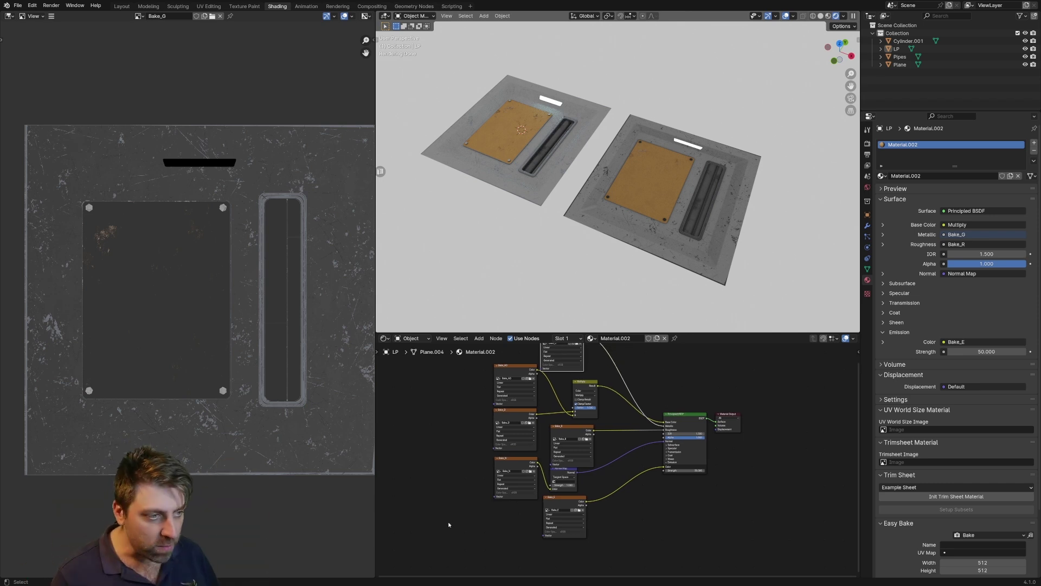
scroll(449, 524, up, 1)
scroll(449, 524, up, 2)
middle_drag(457, 407, 470, 445)
scroll(470, 445, up, 3)
middle_drag(507, 412, 521, 436)
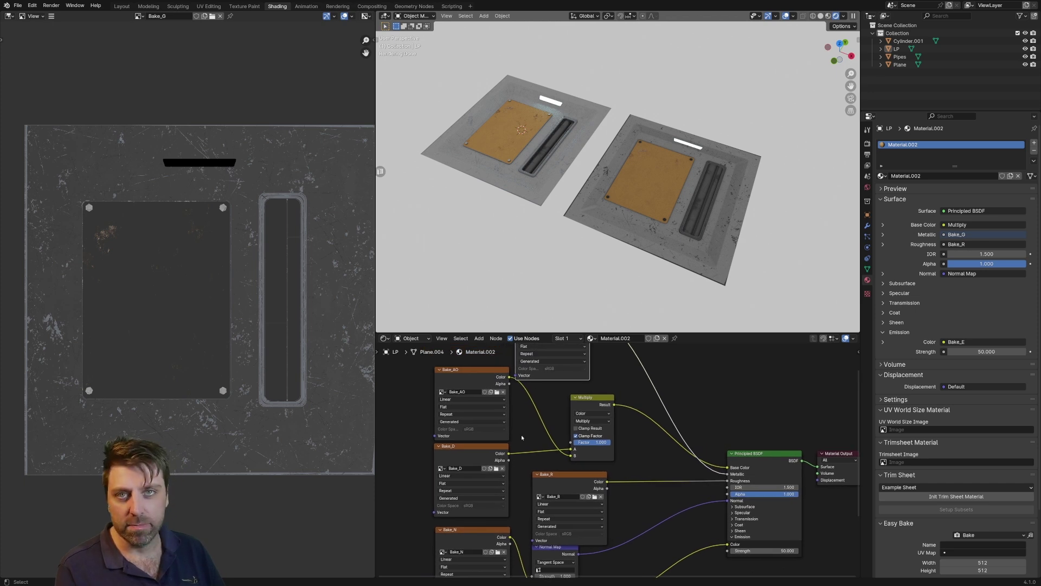
middle_drag(525, 428, 516, 479)
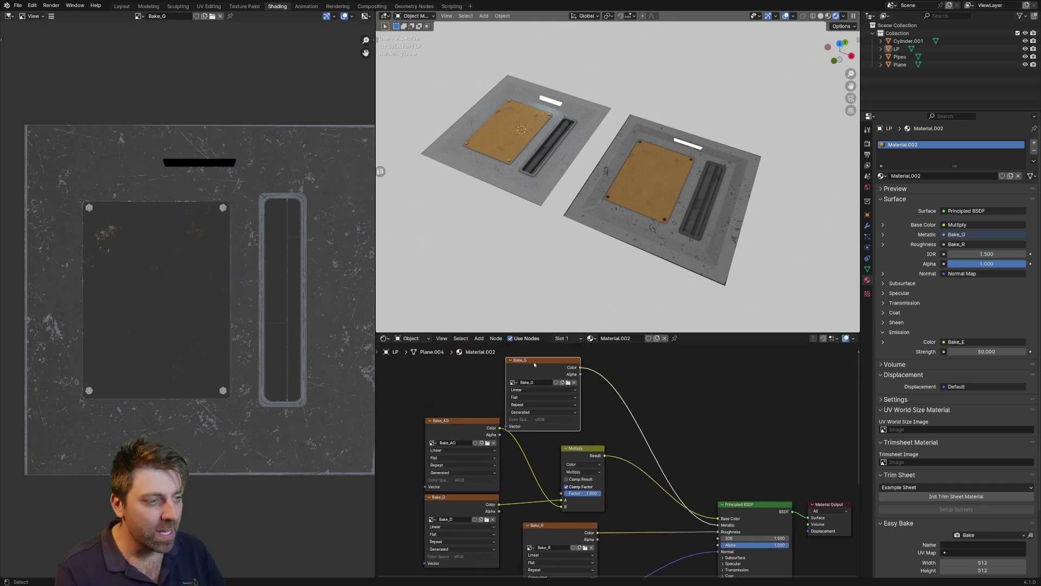
- Save the Bake_G image as Bake_G.png in the Downloads folder
click(51, 16)
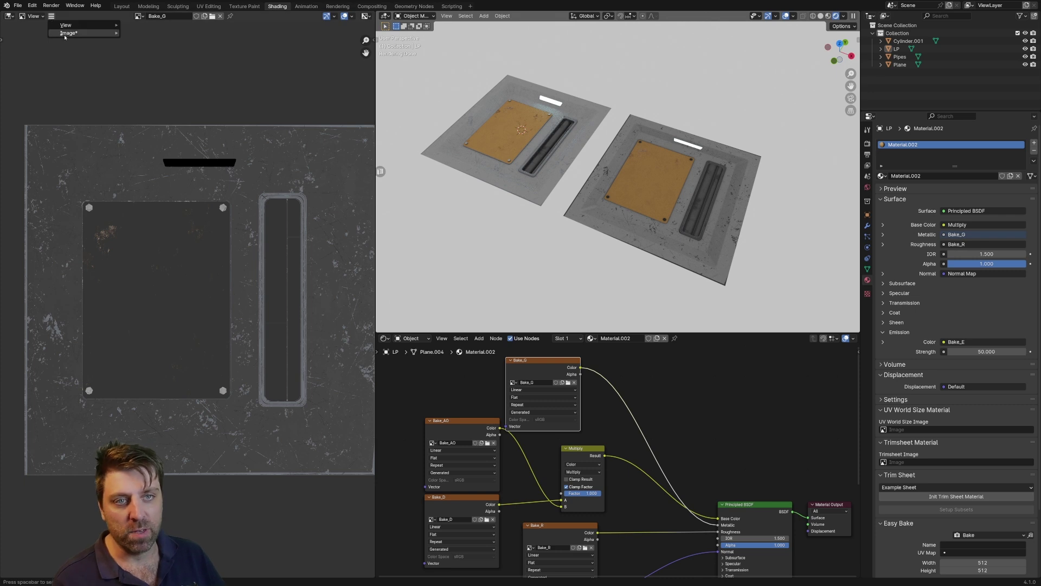
mouse_move(82, 33)
click(142, 111)
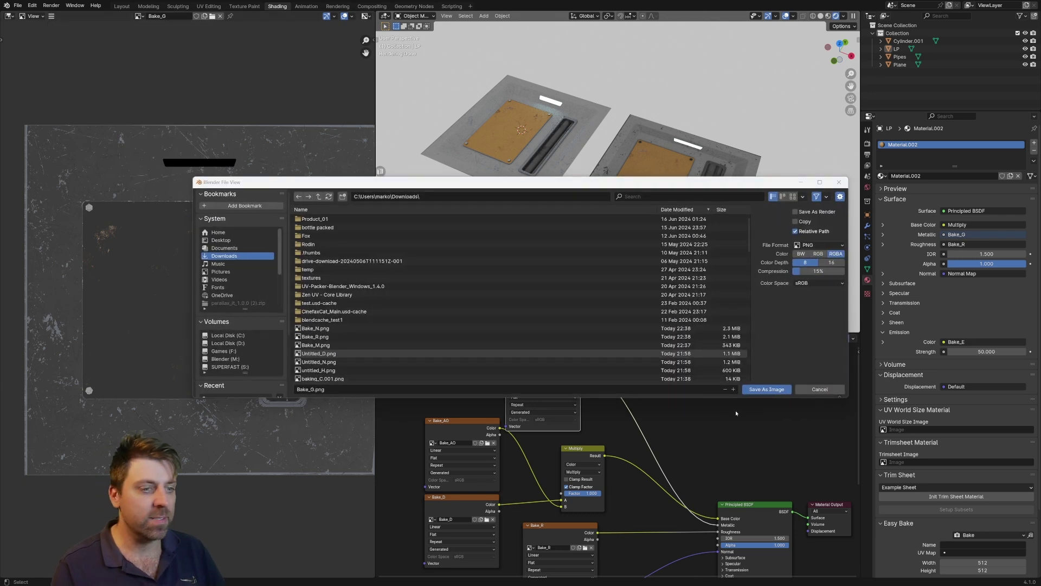
click(767, 389)
- Select the Bake_AO texture node to display its image in the image editor
middle_drag(569, 440, 588, 424)
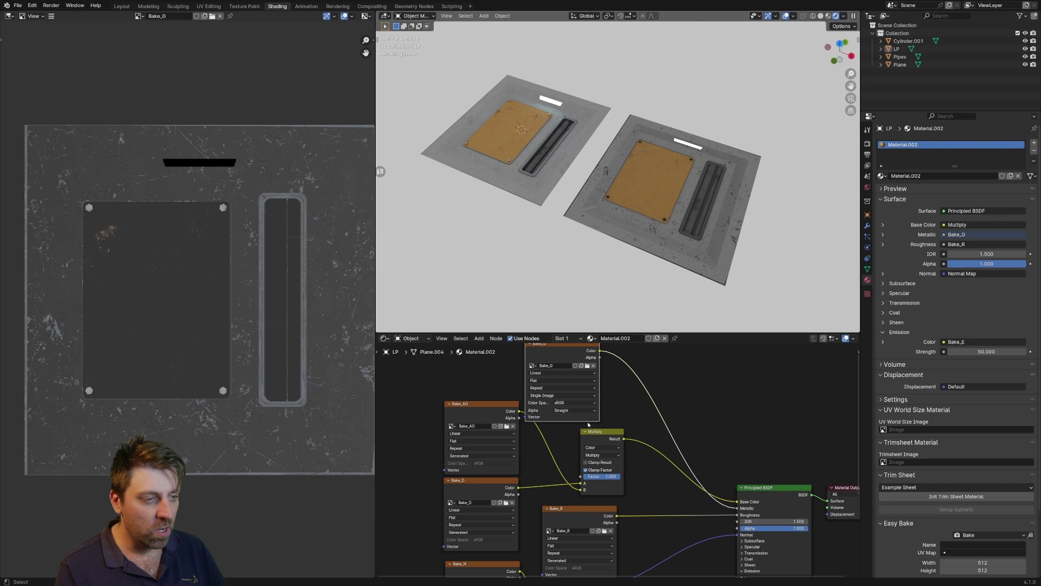
click(490, 418)
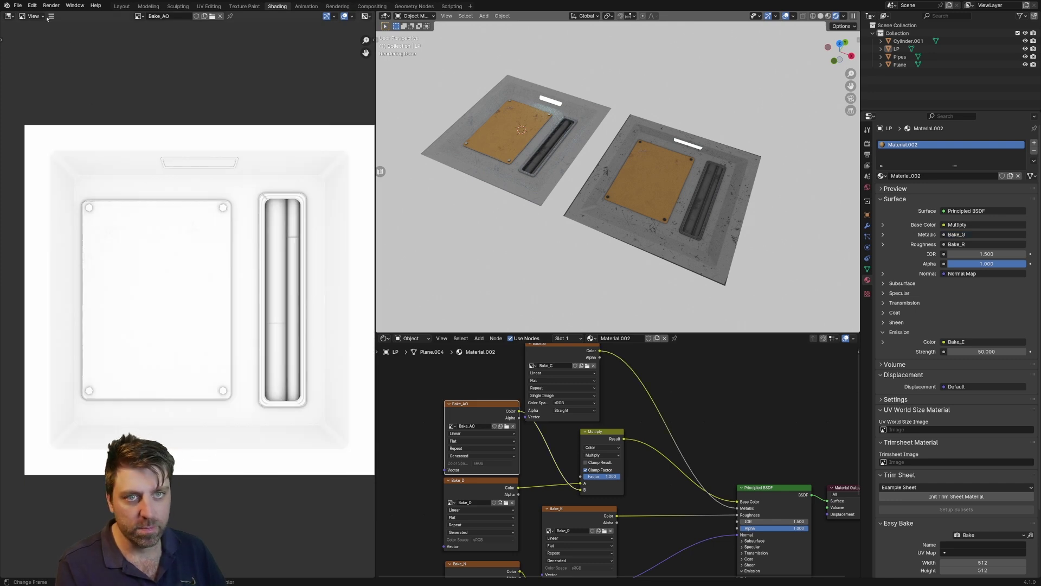